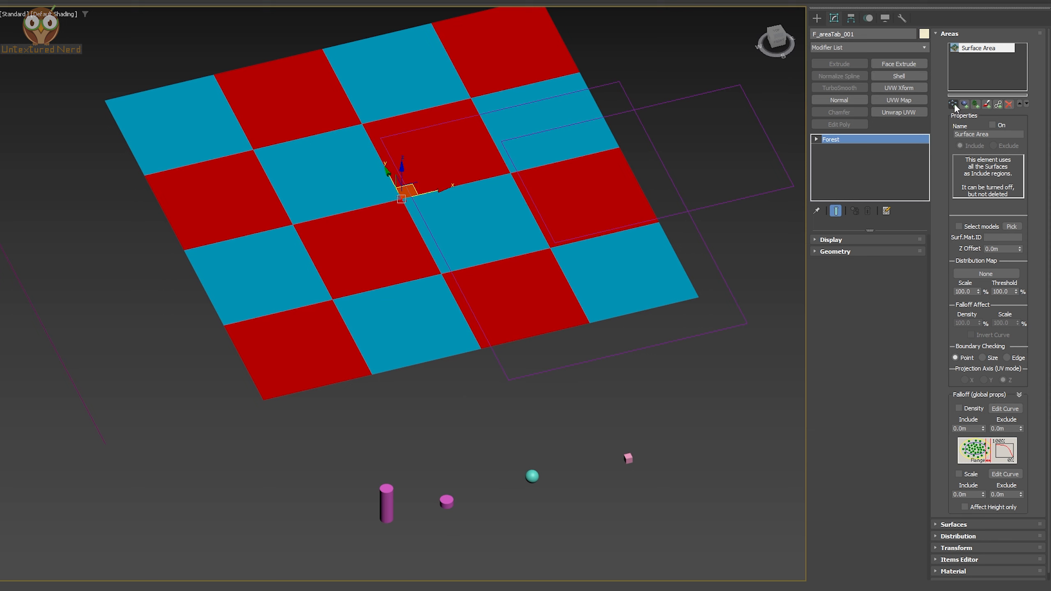
# Add a spline area to the forest by picking the rectangle spline as an include region
pyautogui.click(955, 103)
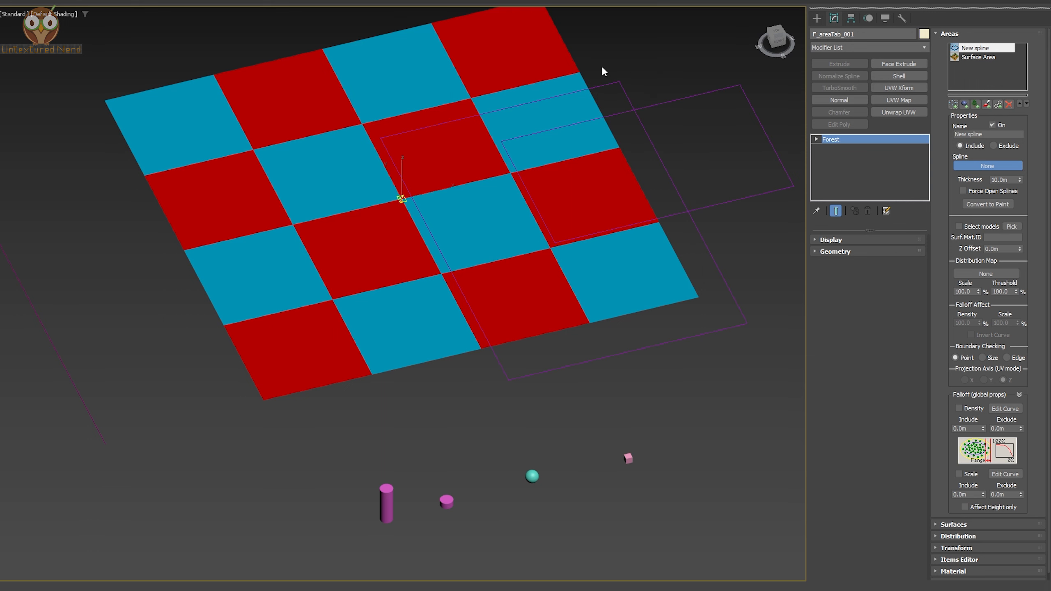
pyautogui.click(607, 83)
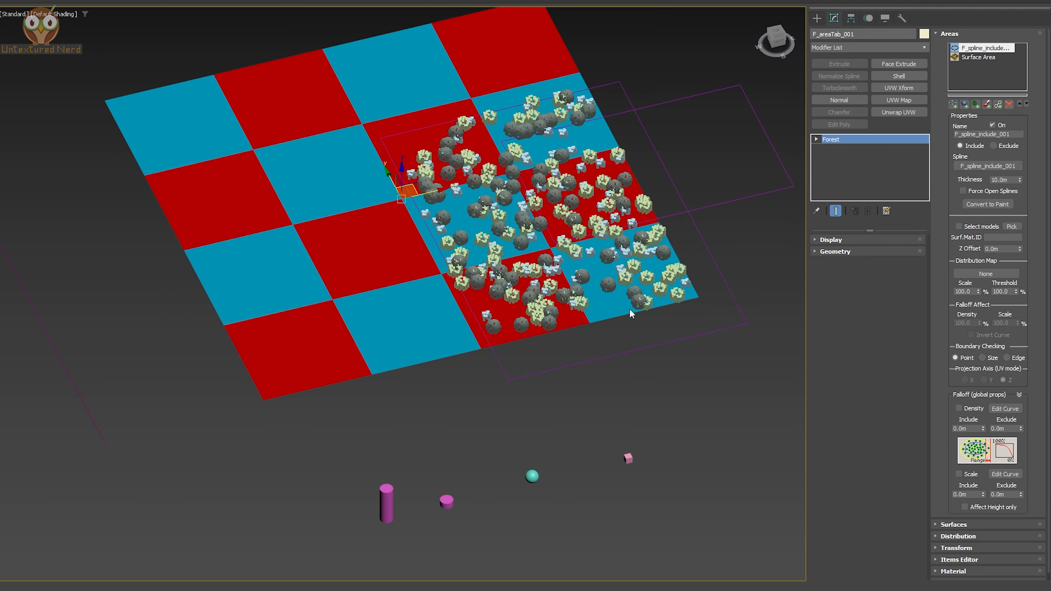
pyautogui.moveTo(718, 296); pyautogui.dragTo(716, 297)
pyautogui.keyDown('alt'); pyautogui.moveTo(592, 211); pyautogui.dragTo(581, 216, button='middle'); pyautogui.keyUp('alt')
pyautogui.moveTo(582, 216)
pyautogui.mouseDown()
pyautogui.moveTo(273, 192)
pyautogui.moveTo(476, 191)
pyautogui.moveTo(410, 228)
pyautogui.moveTo(617, 265)
pyautogui.moveTo(549, 217)
pyautogui.moveTo(579, 217)
pyautogui.mouseUp()
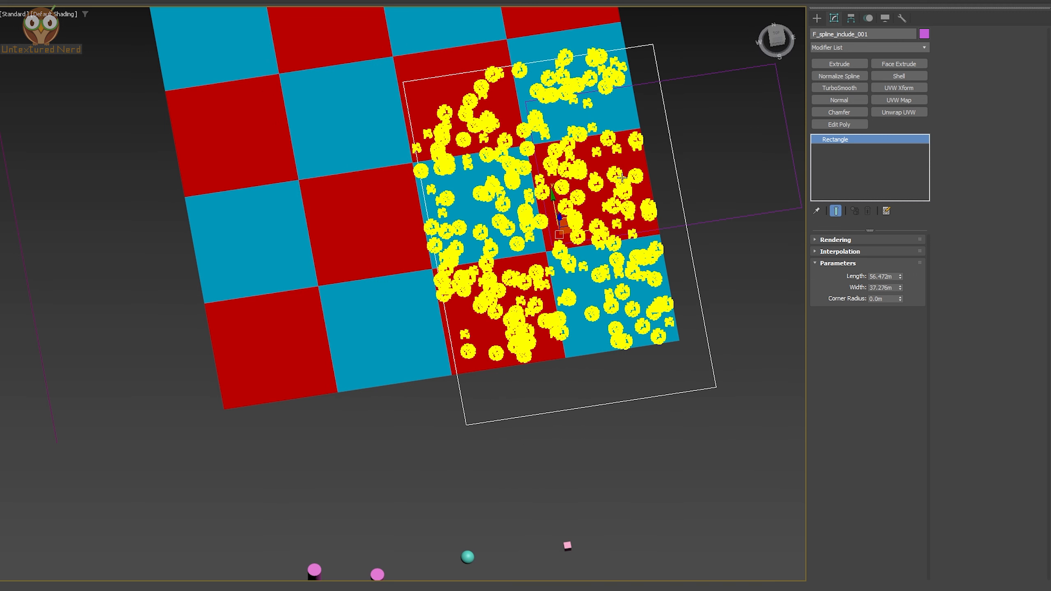
pyautogui.click(621, 178)
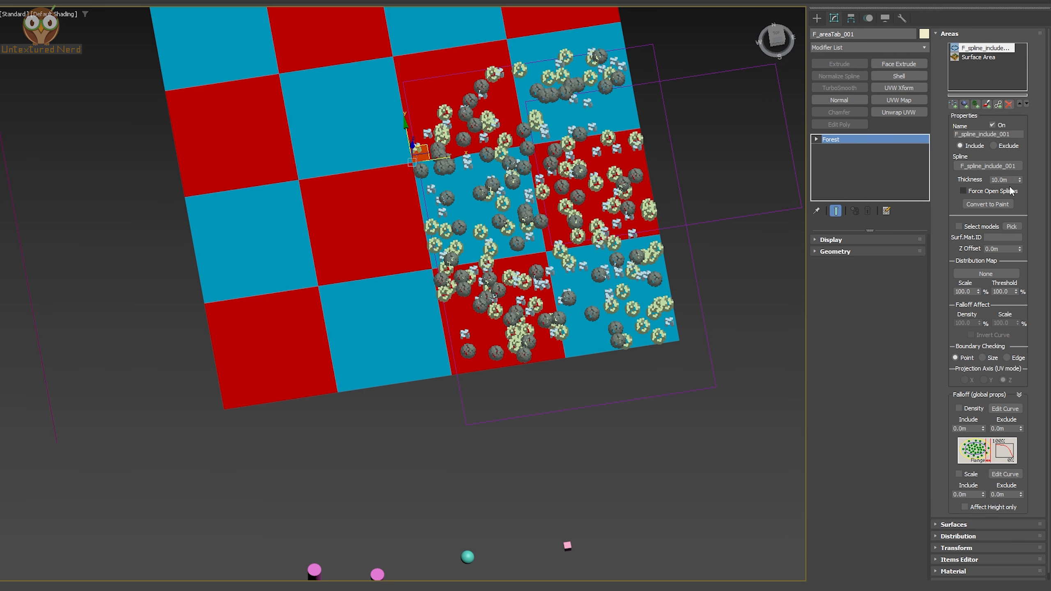
# Enable Force Open Splines and set the spline area's thickness to 1.7 m
pyautogui.click(989, 191)
pyautogui.scroll(-3, 579, 207)
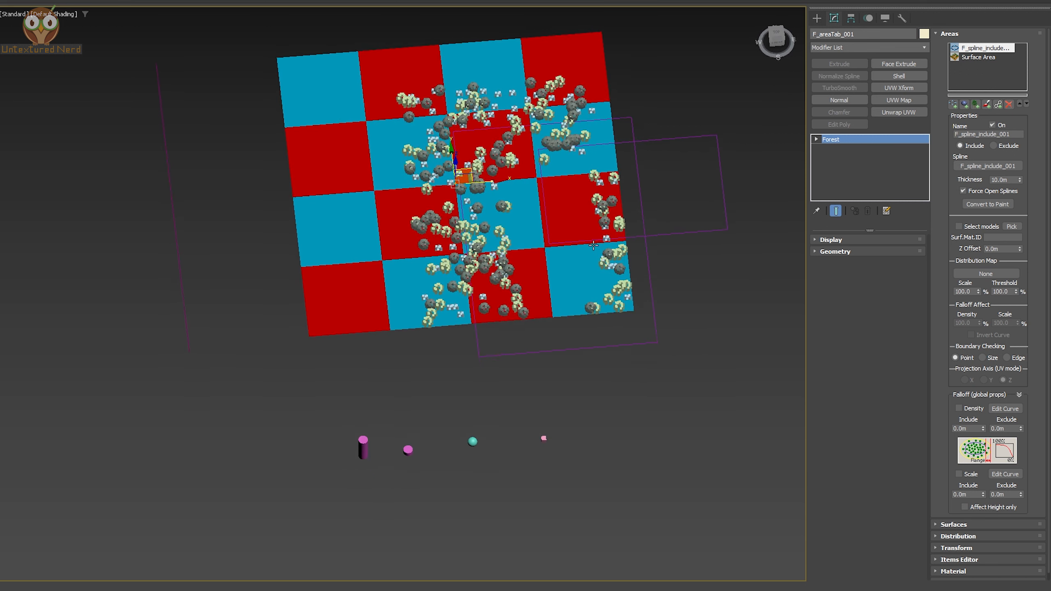
pyautogui.scroll(3, 648, 220)
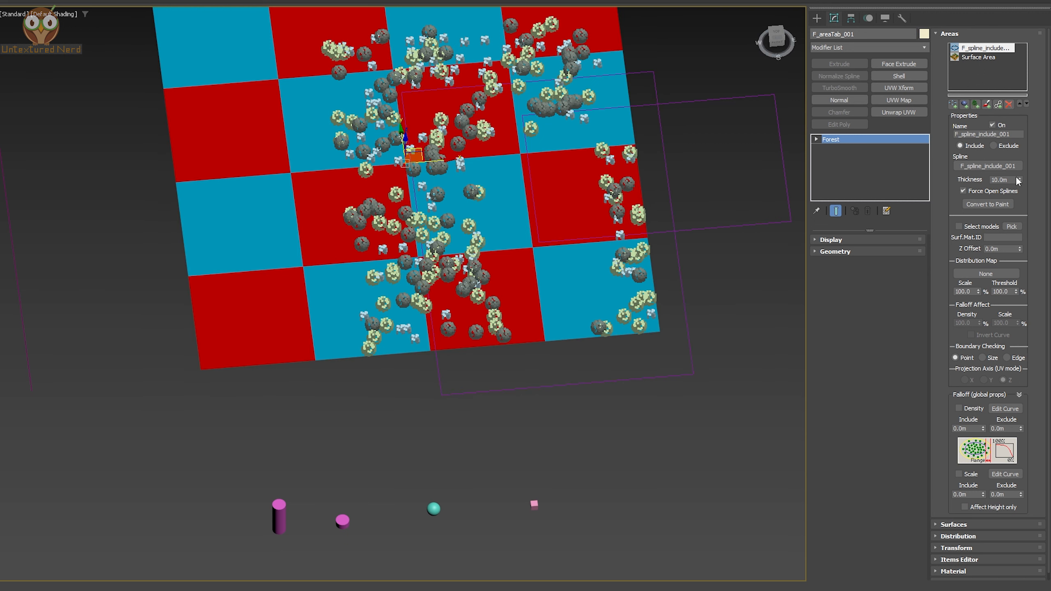
pyautogui.moveTo(1020, 182); pyautogui.dragTo(1027, 223)
pyautogui.keyDown('alt'); pyautogui.moveTo(568, 226); pyautogui.dragTo(621, 190, button='middle'); pyautogui.keyUp('alt')
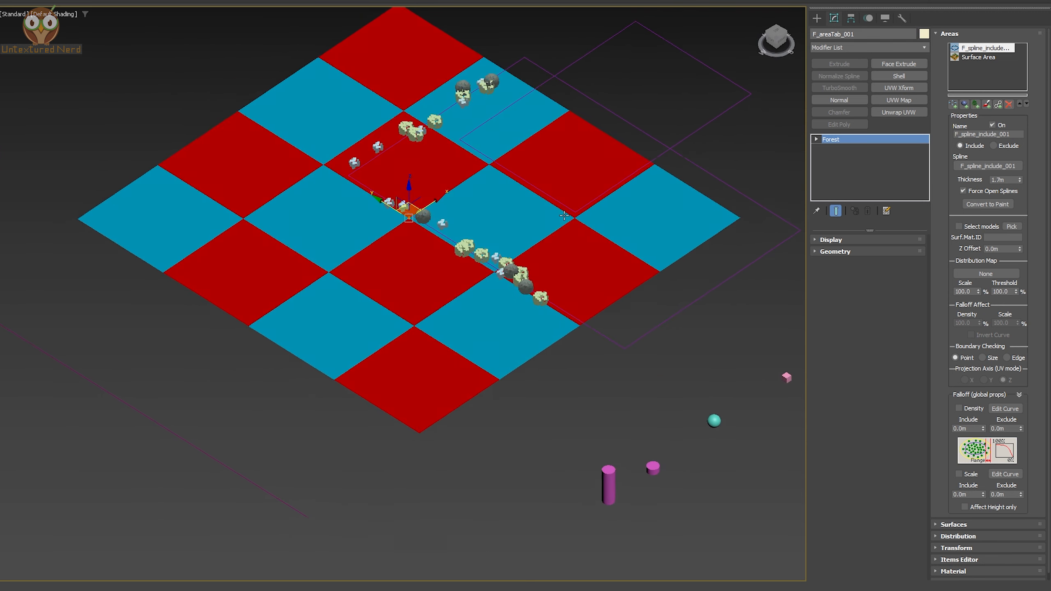
pyautogui.scroll(2, 532, 291)
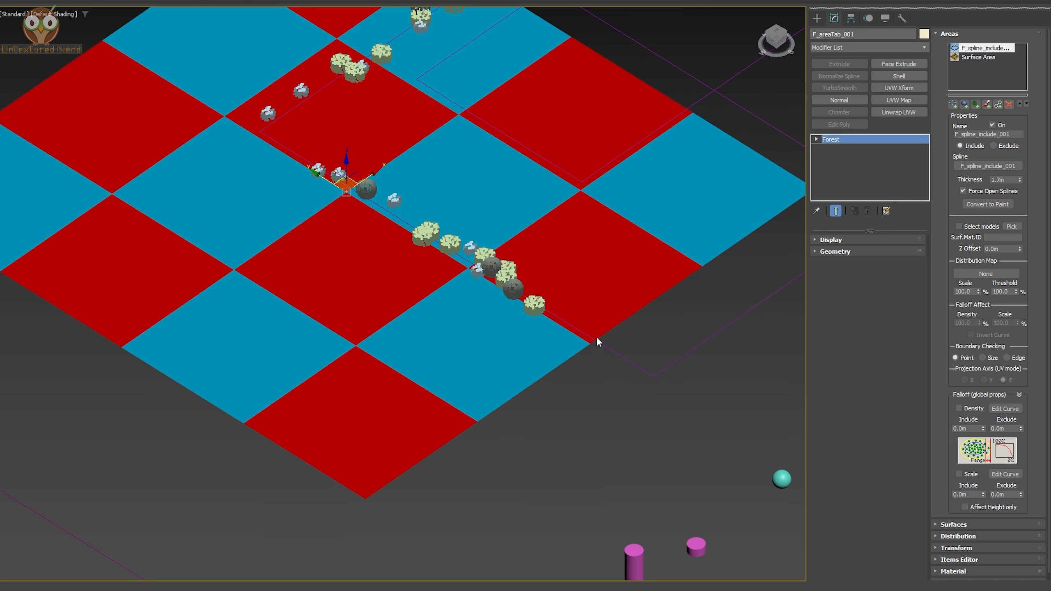
pyautogui.scroll(-2, 381, 91)
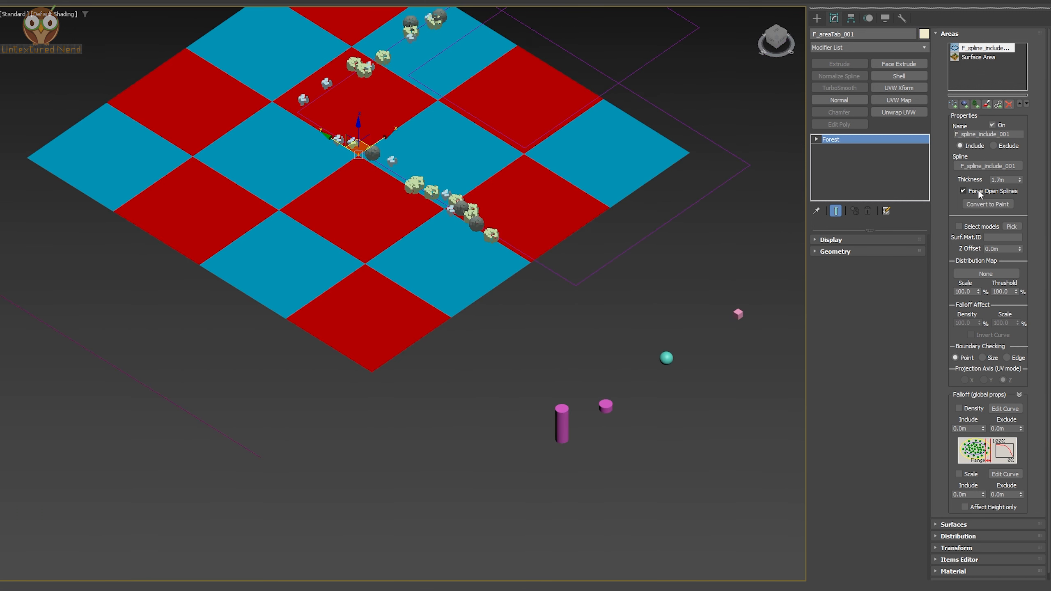
# Disable Force Open Splines and set the spline area's thickness to 2.04 m
pyautogui.click(963, 191)
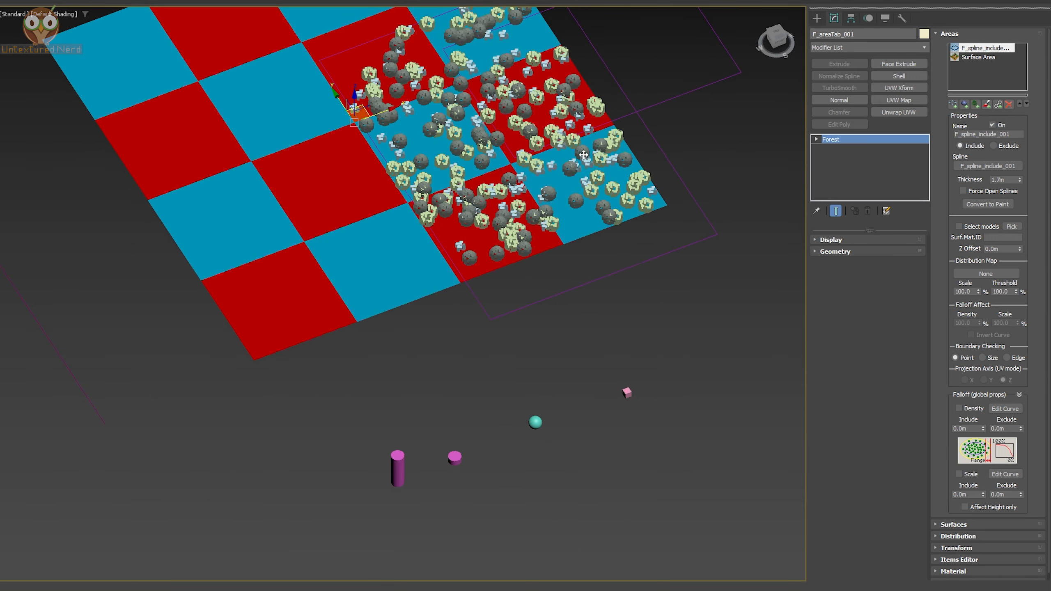
pyautogui.moveTo(1020, 181)
pyautogui.mouseDown()
pyautogui.moveTo(1022, 154)
pyautogui.moveTo(1020, 170)
pyautogui.mouseUp()
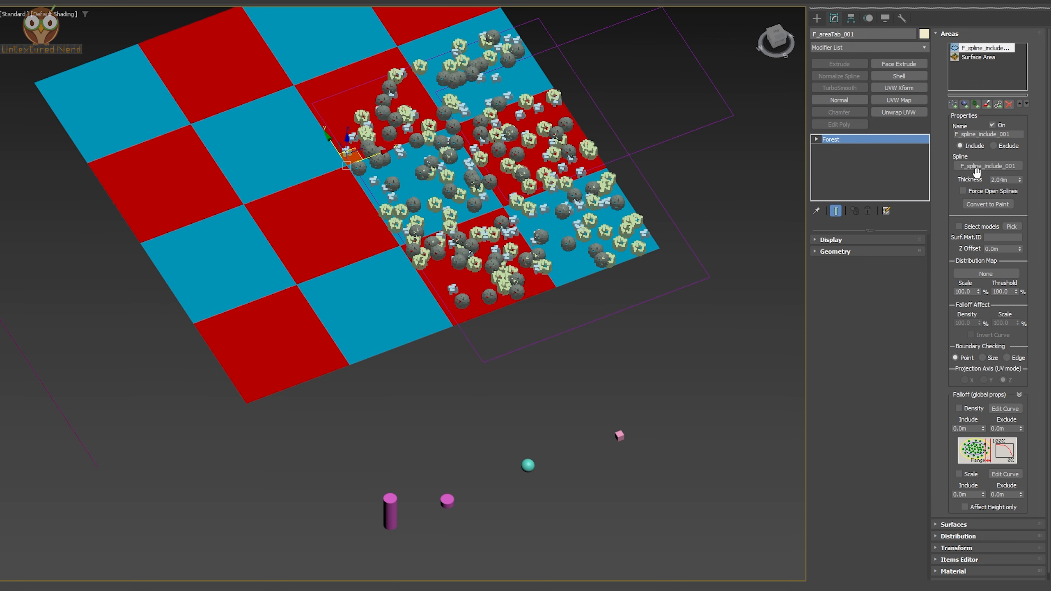
pyautogui.scroll(-2, 690, 204)
pyautogui.scroll(2, 697, 118)
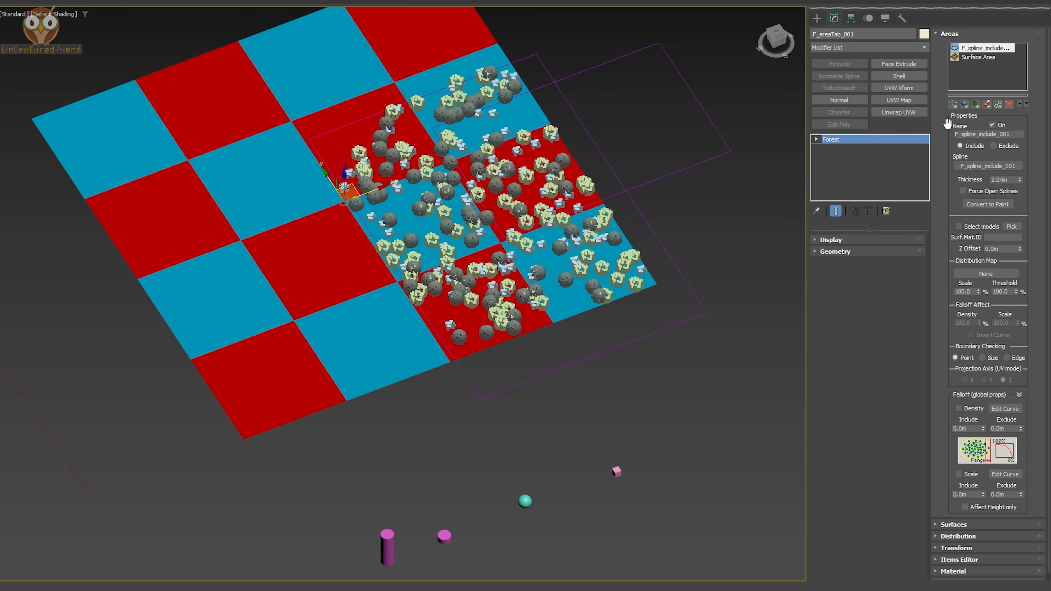
# Add a second spline area from the other rectangle and switch it to Exclude
pyautogui.click(953, 104)
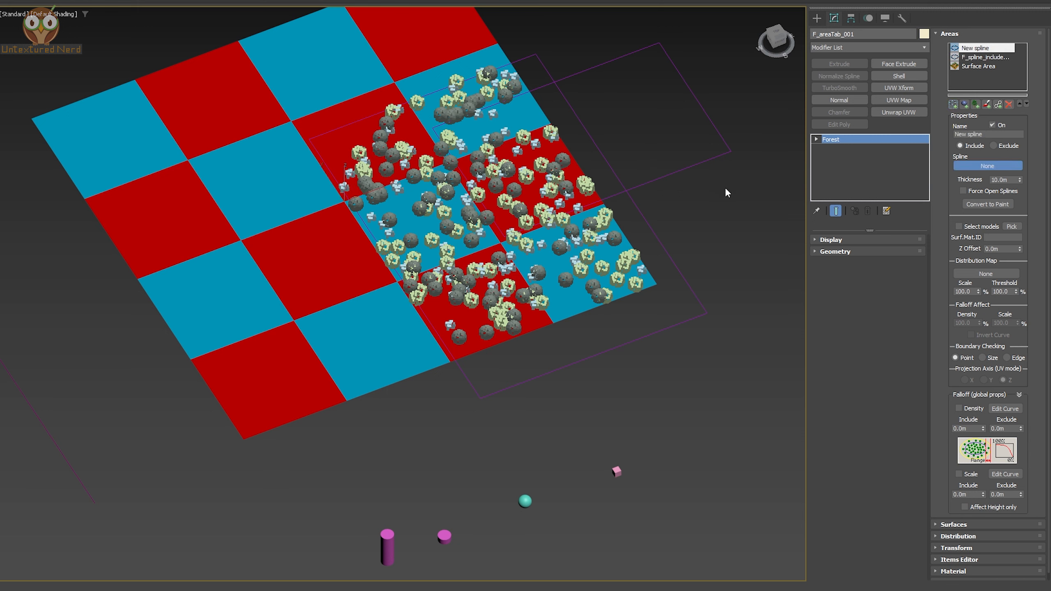
pyautogui.click(674, 174)
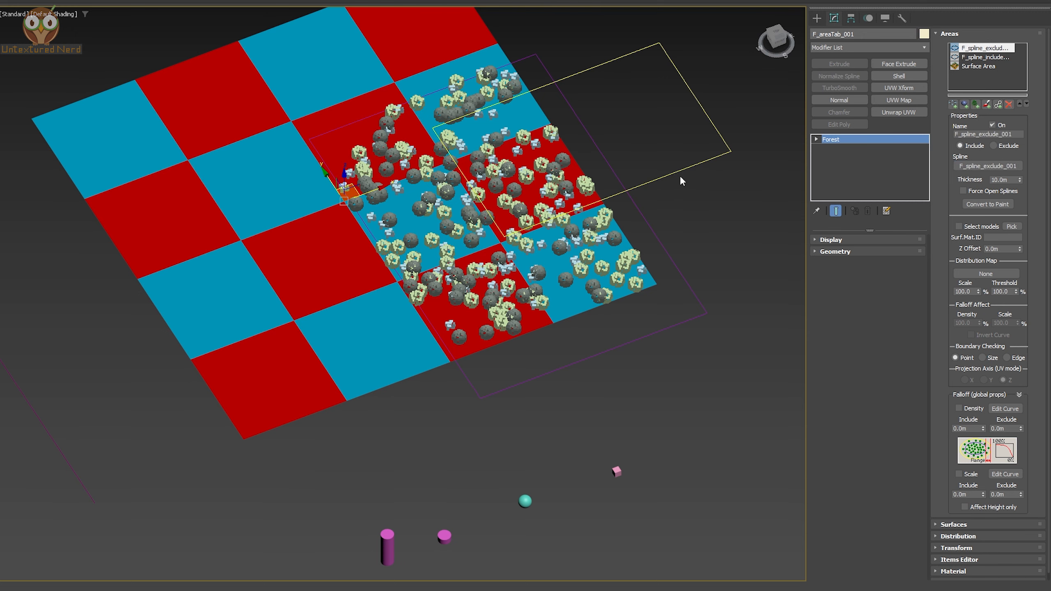
pyautogui.click(1007, 146)
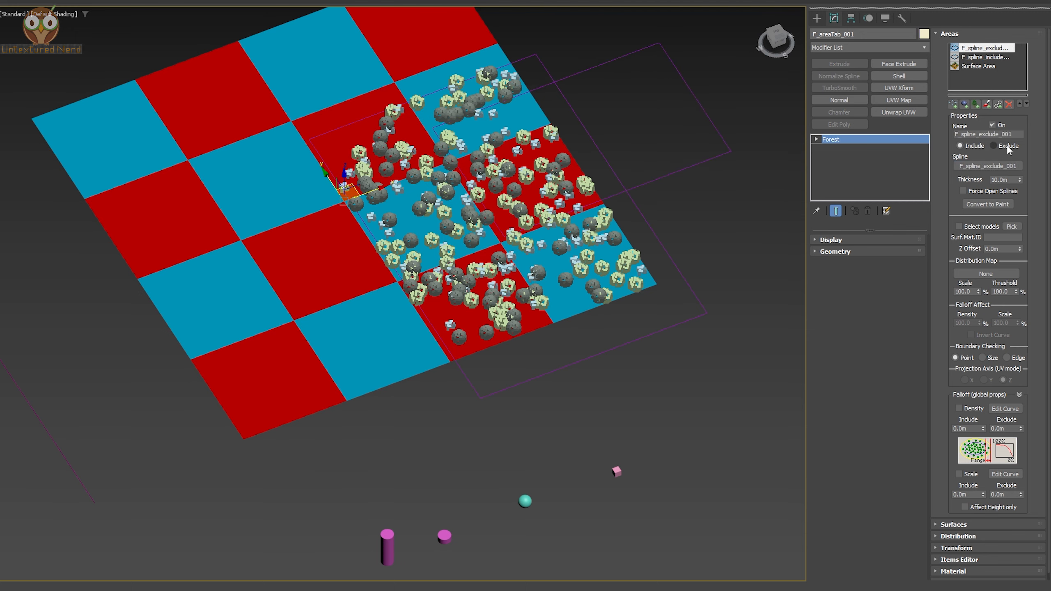
# Move the exclude rectangle slightly down across the plane, then reselect the forest
pyautogui.click(730, 154)
pyautogui.keyDown('alt'); pyautogui.moveTo(731, 178); pyautogui.dragTo(702, 176, button='middle'); pyautogui.keyUp('alt')
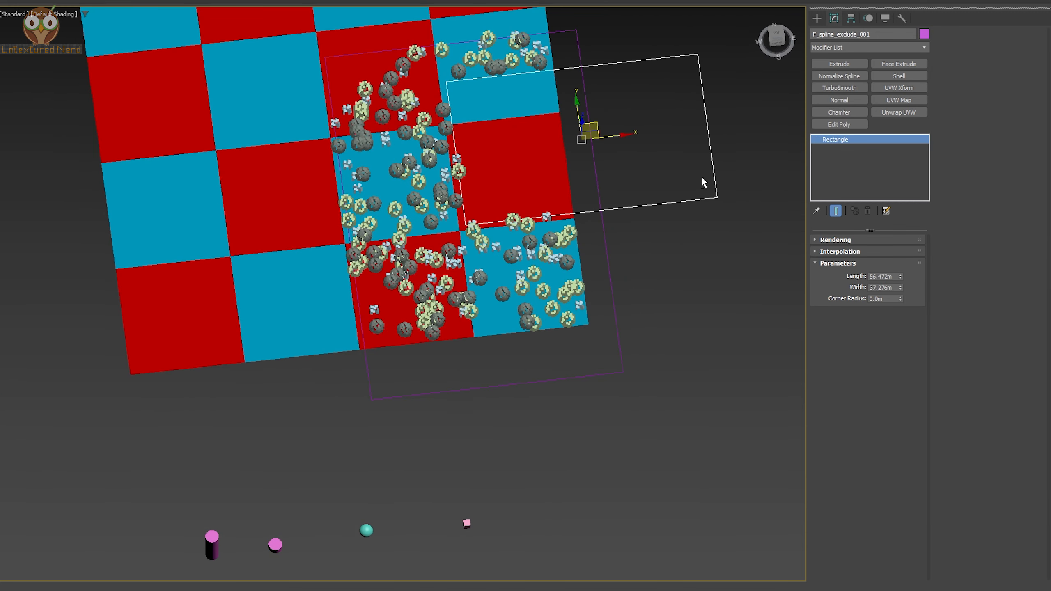
pyautogui.moveTo(596, 124); pyautogui.dragTo(596, 159)
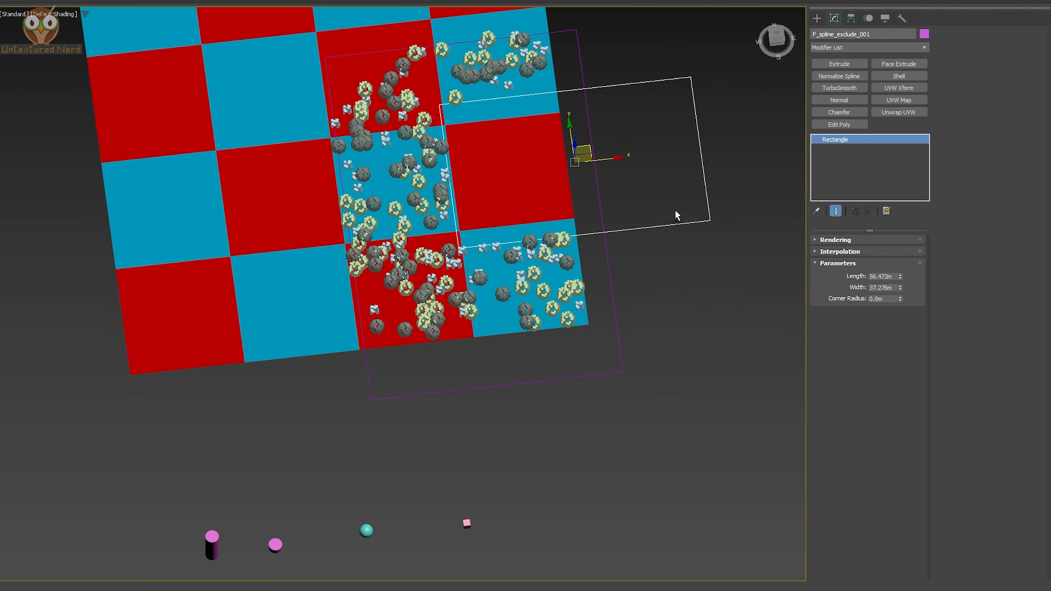
pyautogui.keyDown('alt'); pyautogui.moveTo(675, 208); pyautogui.dragTo(675, 210, button='middle'); pyautogui.keyUp('alt')
pyautogui.click(616, 260)
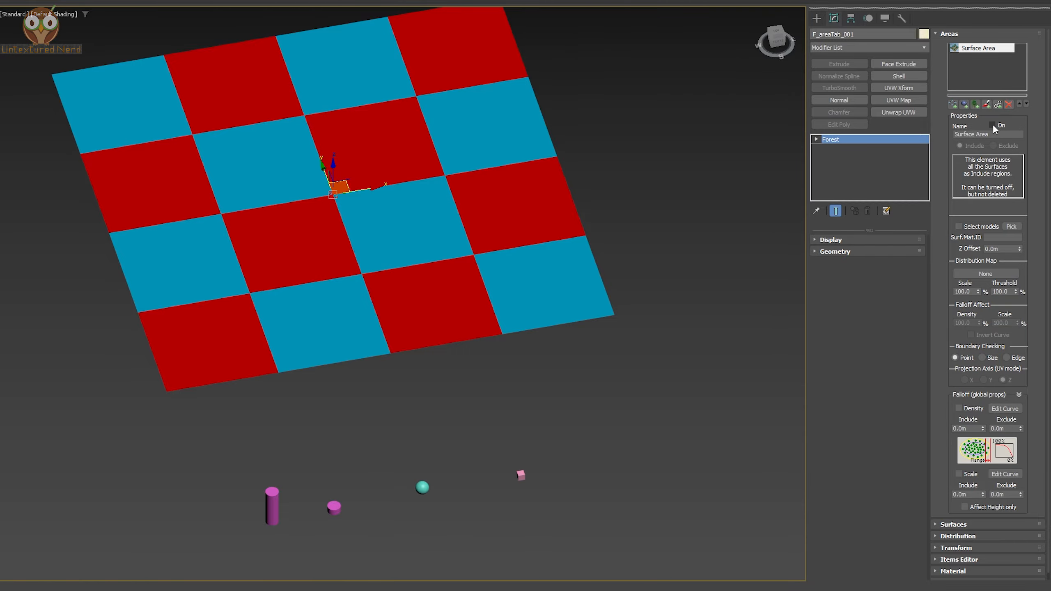
# Turn the Surface Area region back on
pyautogui.click(992, 124)
pyautogui.keyDown('alt'); pyautogui.moveTo(555, 215); pyautogui.dragTo(570, 241, button='middle'); pyautogui.keyUp('alt')
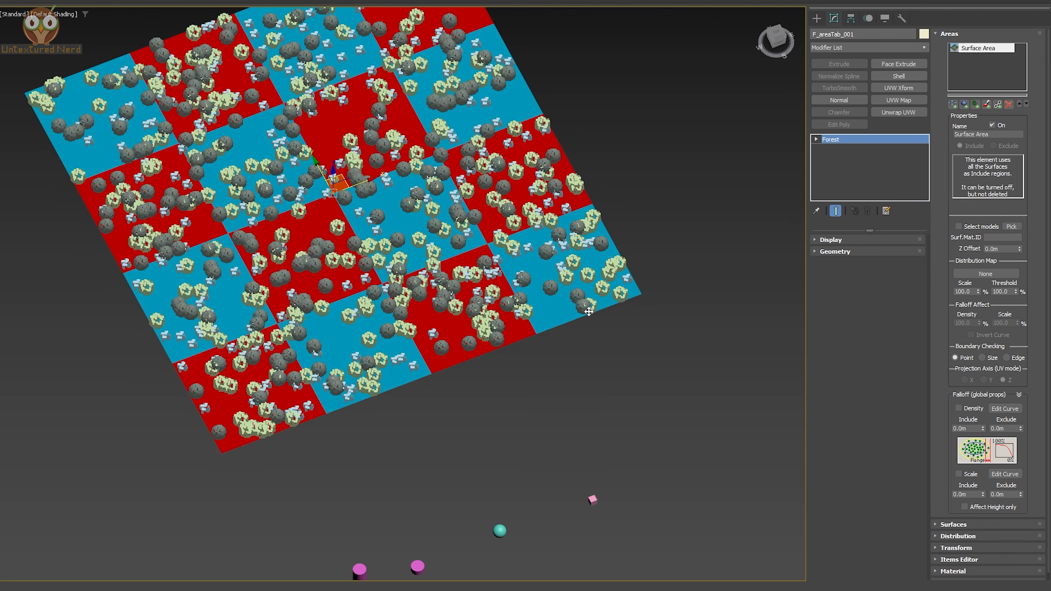
# Open the Material Editor to inspect the plane's Multi/Sub-Object material IDs, then close it
pyautogui.press('m')
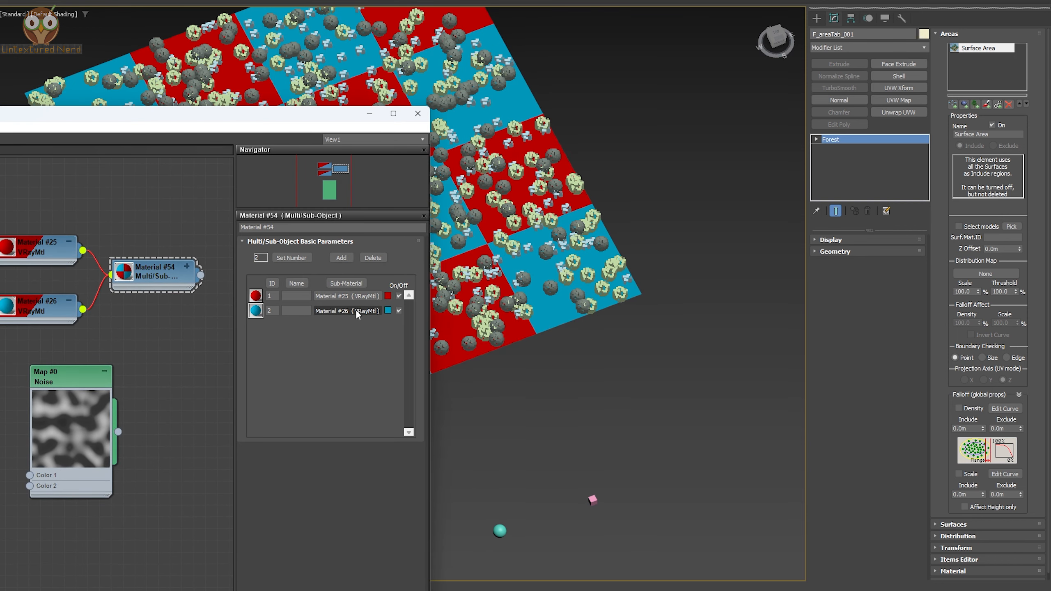
pyautogui.moveTo(230, 124); pyautogui.dragTo(384, 139)
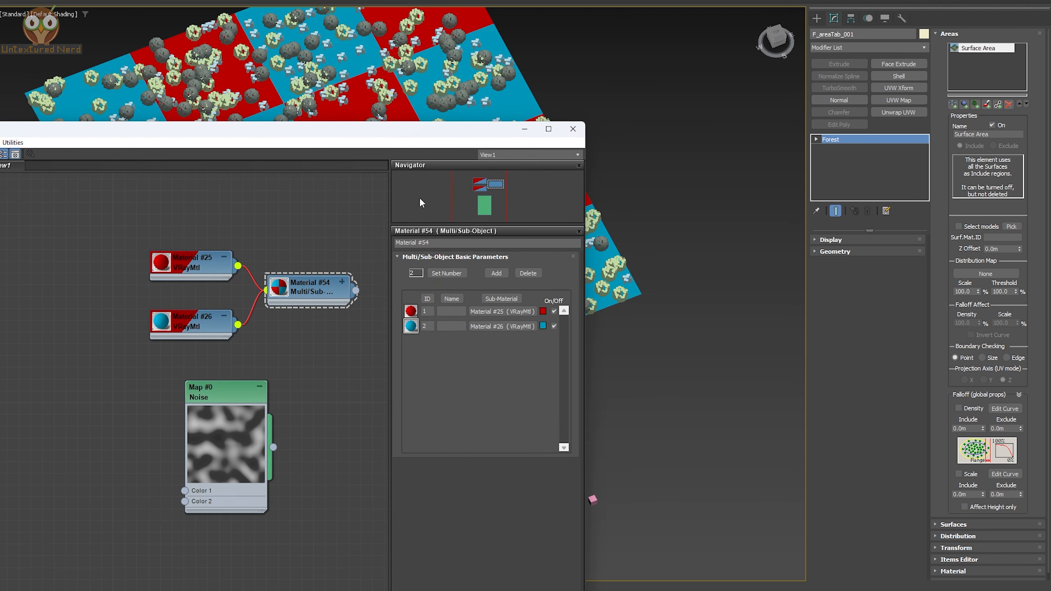
pyautogui.click(573, 129)
pyautogui.keyDown('alt'); pyautogui.moveTo(522, 194); pyautogui.dragTo(520, 181, button='middle'); pyautogui.keyUp('alt')
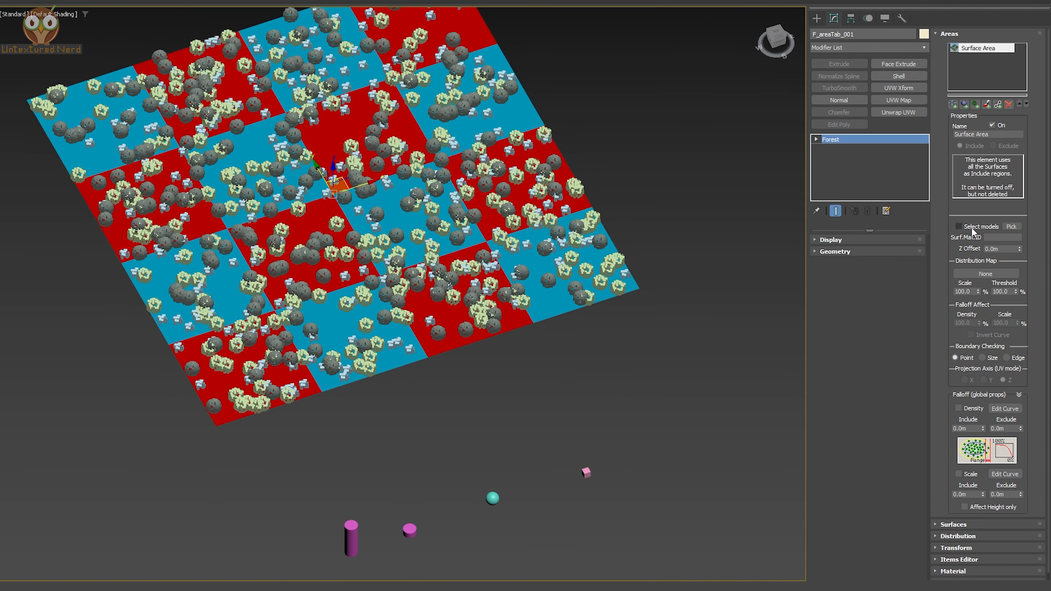
# Limit the Surface Area to surface material ID 1, then to ID 2
pyautogui.click(999, 234)
pyautogui.write('1')
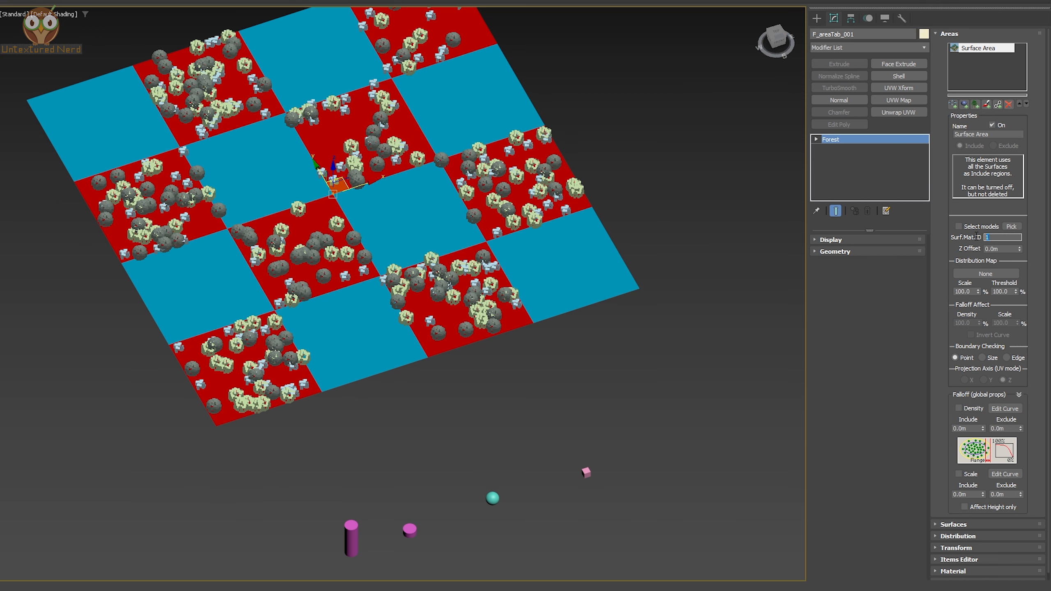
pyautogui.write('2')
pyautogui.press('Return')
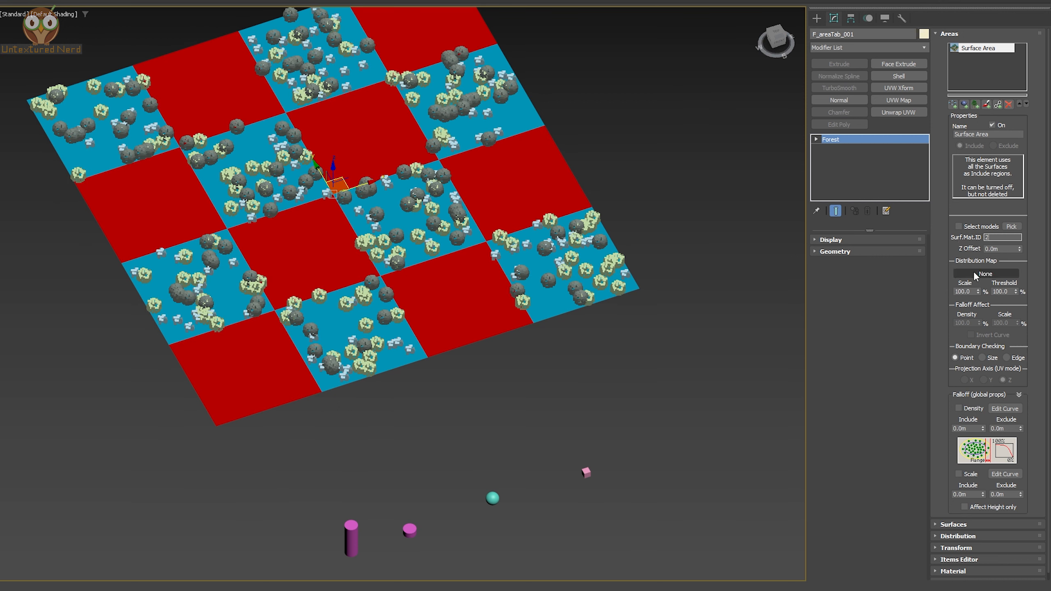
# Set the Surface Area's surface material IDs to 1,2
pyautogui.doubleClick(987, 235)
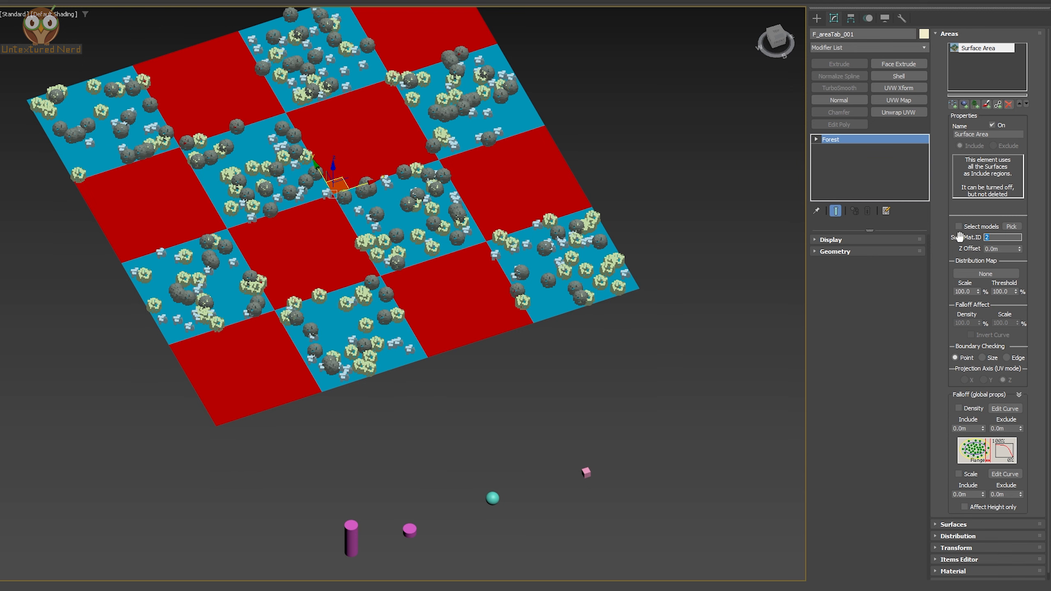
pyautogui.write('1')
pyautogui.press('Return')
pyautogui.write(',2')
pyautogui.press('Return')
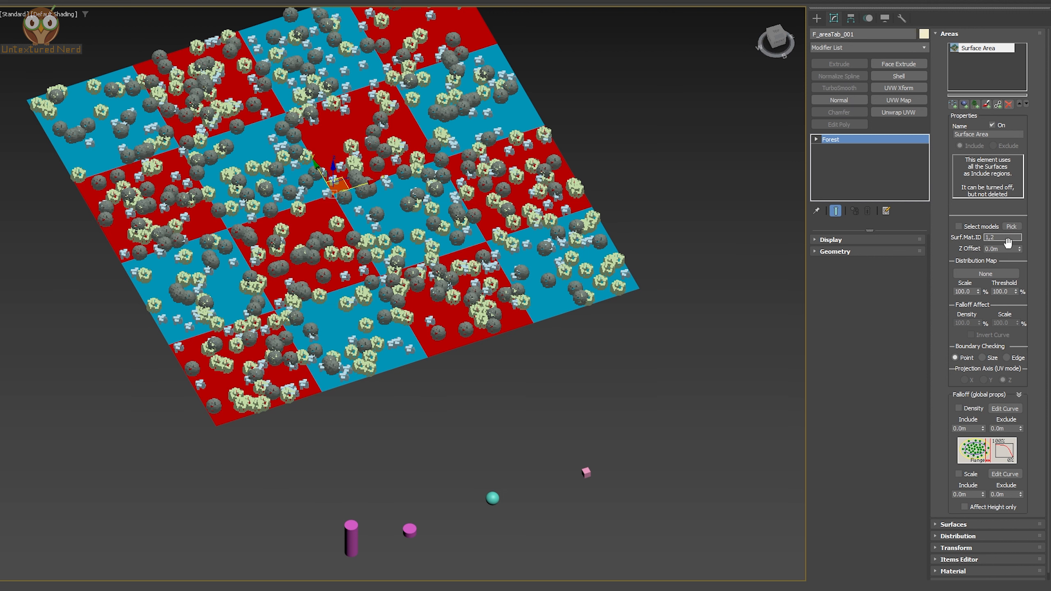
# Enable Select models for the Surface Area and pick only Sphere001 in the model list
pyautogui.click(970, 226)
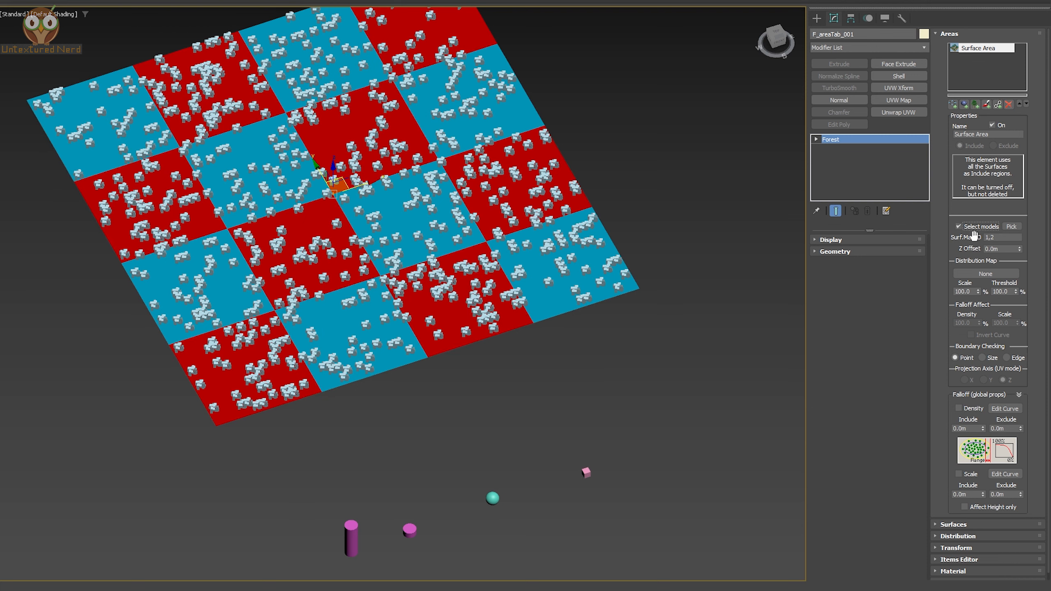
pyautogui.click(1012, 228)
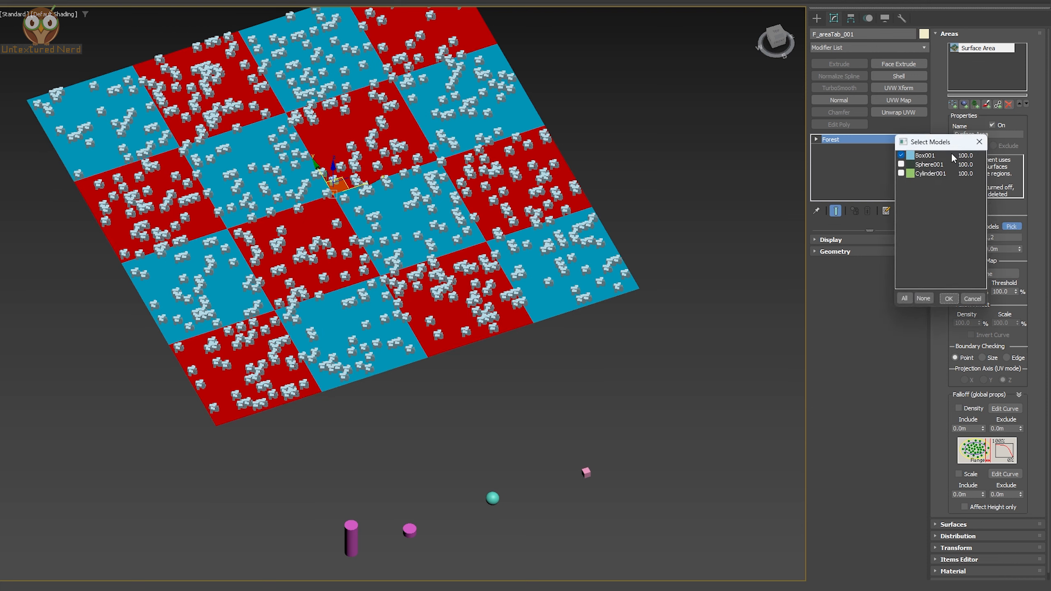
pyautogui.moveTo(936, 144); pyautogui.dragTo(699, 126)
pyautogui.click(664, 139)
pyautogui.click(664, 148)
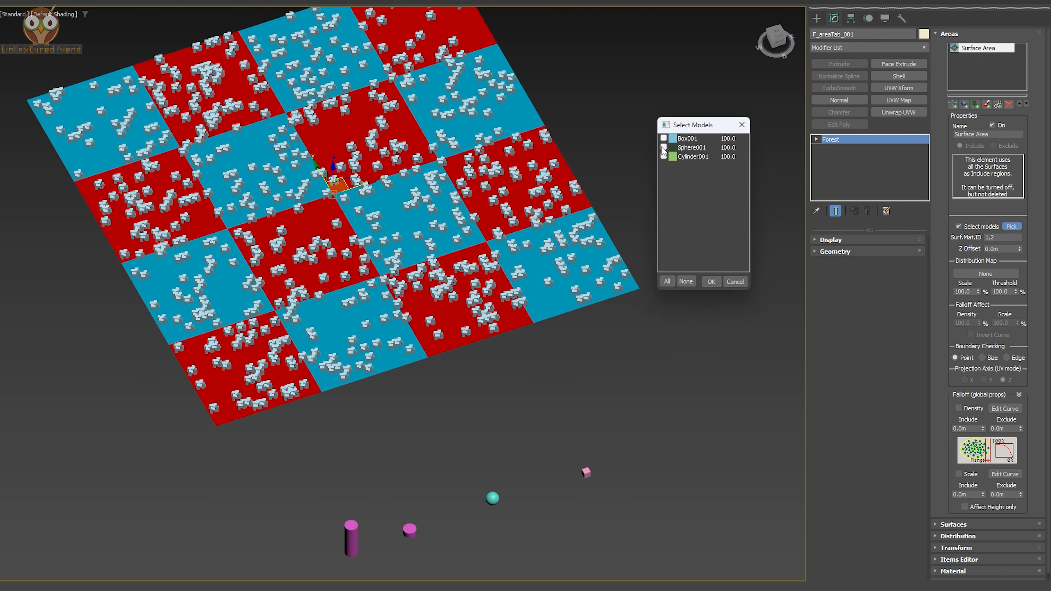
pyautogui.click(716, 283)
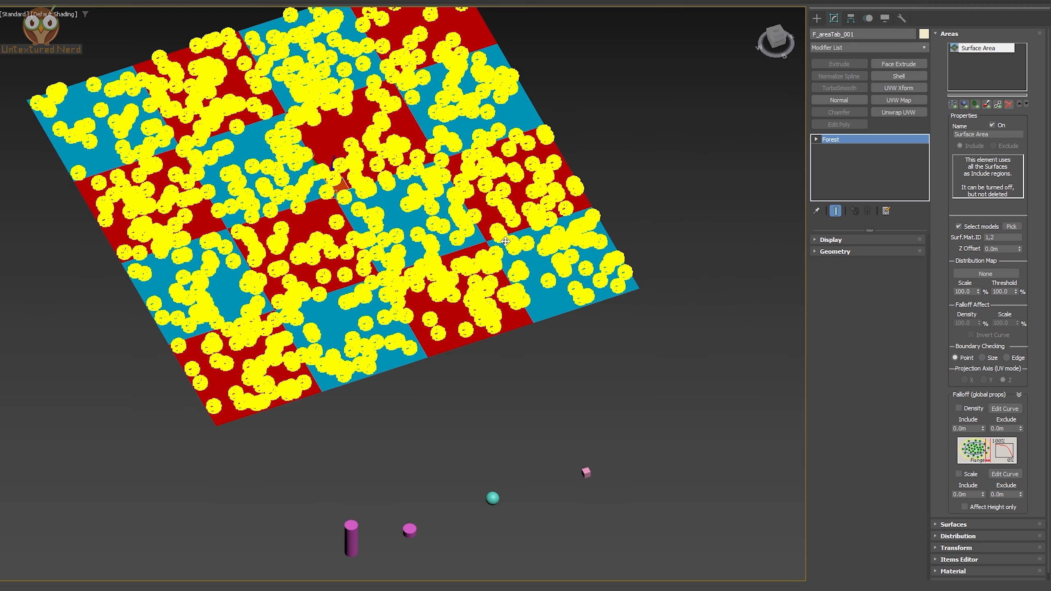
pyautogui.moveTo(506, 238)
pyautogui.keyDown('alt'); pyautogui.mouseDown(button='middle')
pyautogui.moveTo(497, 223)
pyautogui.moveTo(526, 230)
pyautogui.mouseUp(button='middle'); pyautogui.keyUp('alt')
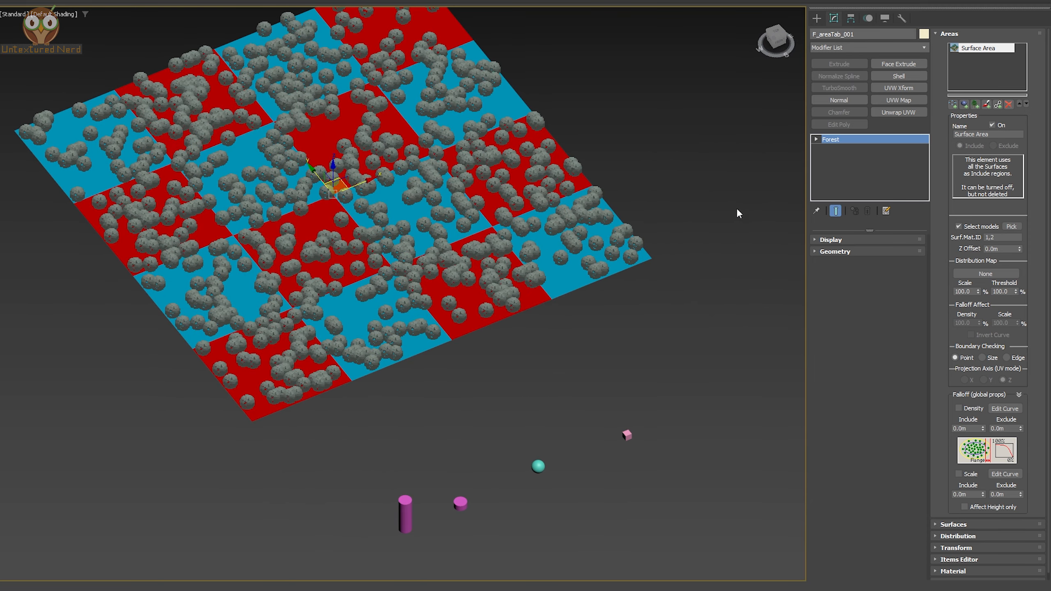
# Examine the Surface Area's Boundary Checking point, size and edge modes
pyautogui.keyDown('alt'); pyautogui.moveTo(622, 200); pyautogui.dragTo(649, 207, button='middle'); pyautogui.keyUp('alt')
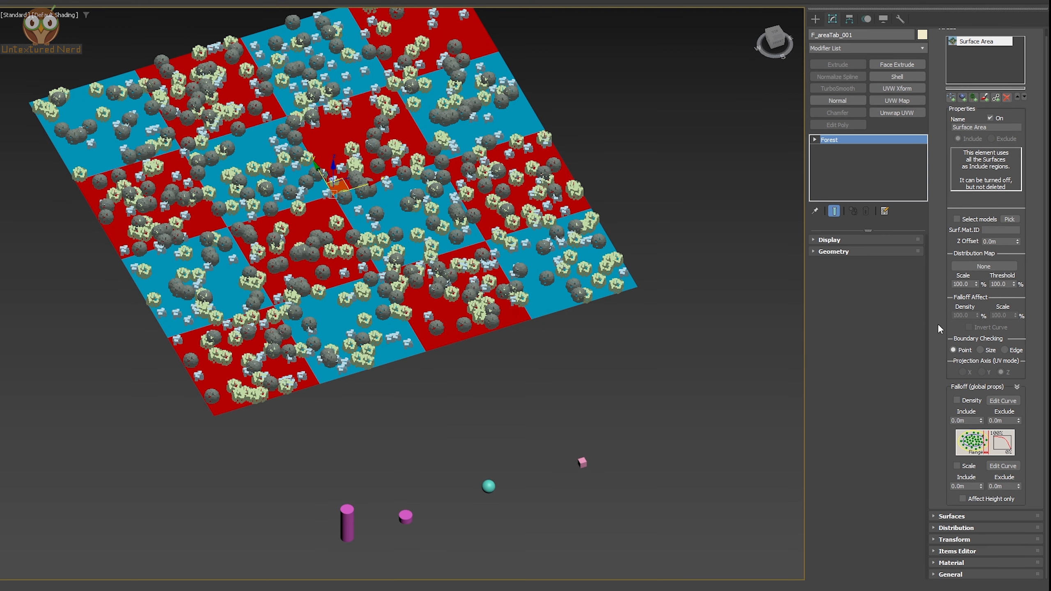
pyautogui.moveTo(949, 329); pyautogui.dragTo(948, 335)
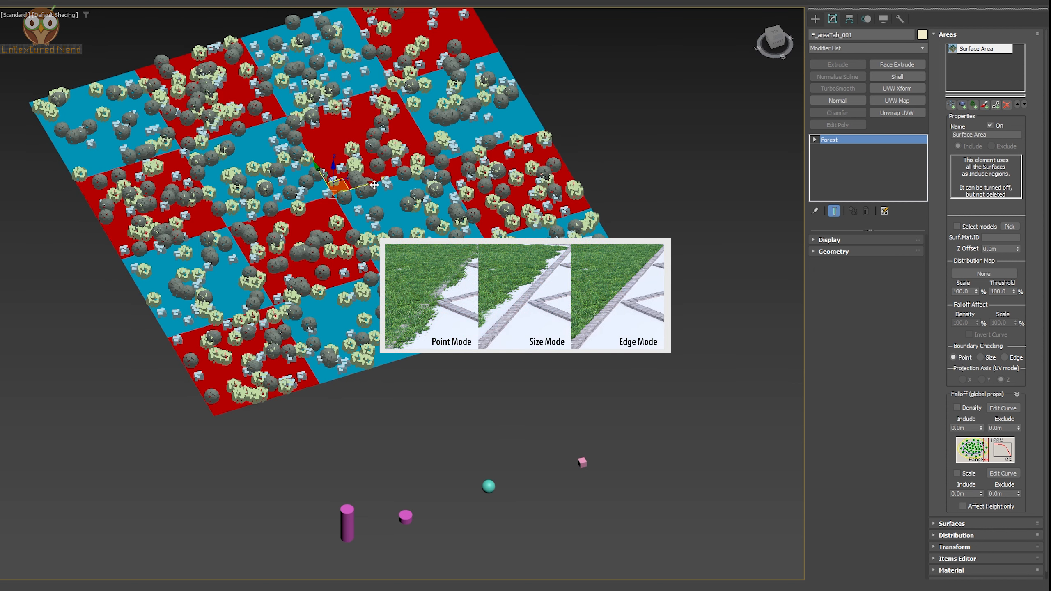
pyautogui.scroll(2, 428, 228)
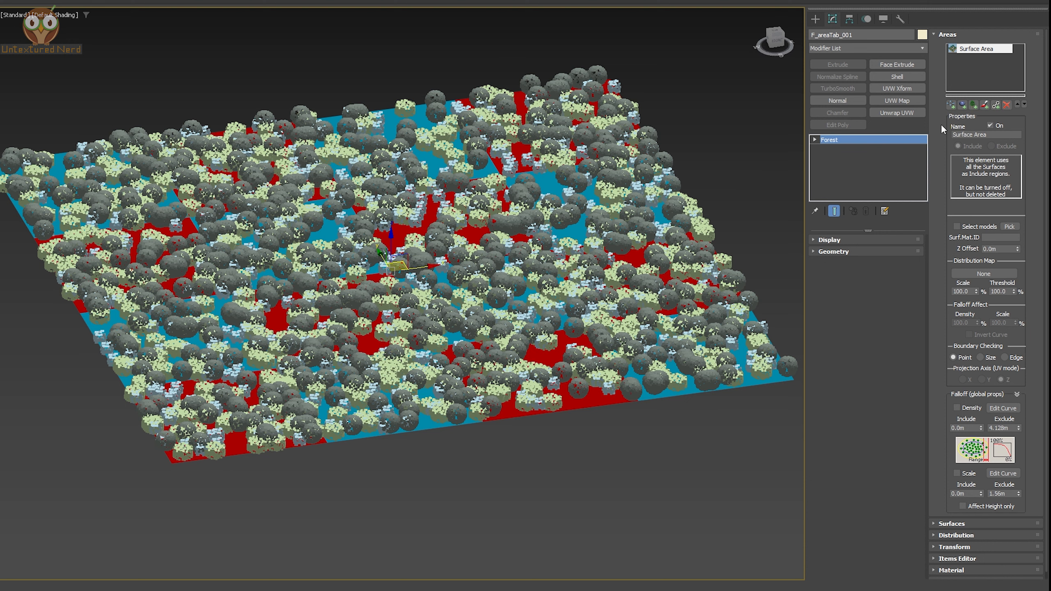
# Add an Object area that excludes trees using the green trapezoid object, viewed from the front
pyautogui.click(963, 103)
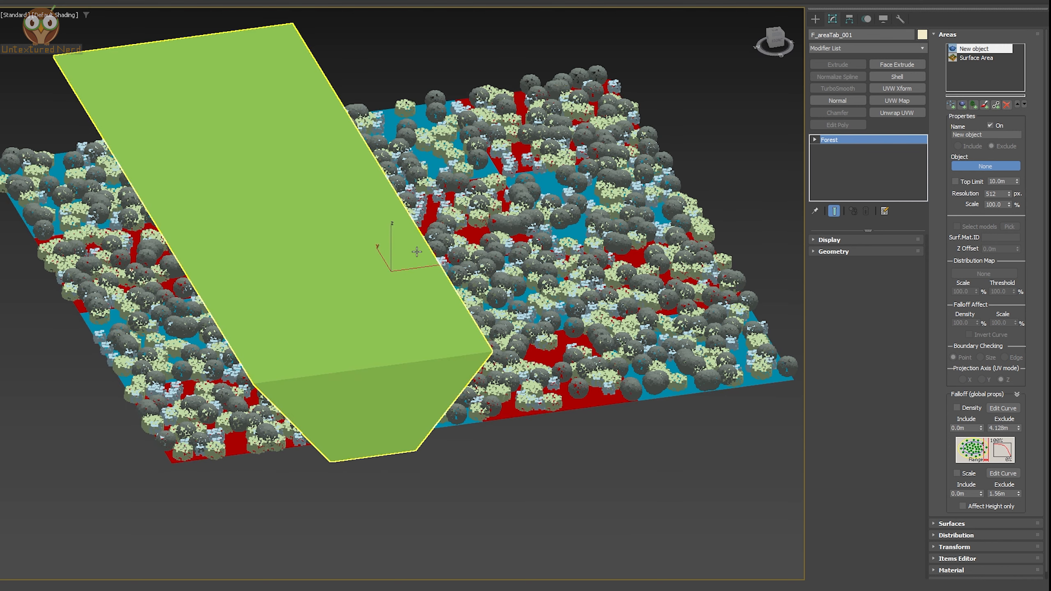
pyautogui.click(273, 202)
pyautogui.keyDown('alt'); pyautogui.moveTo(479, 267); pyautogui.dragTo(467, 244, button='middle'); pyautogui.keyUp('alt')
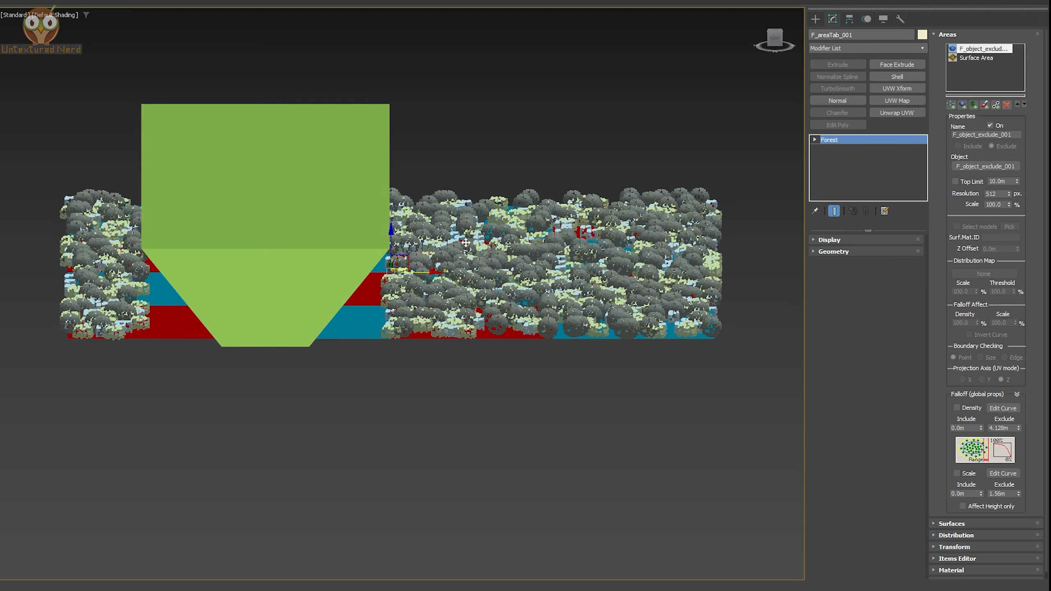
pyautogui.moveTo(368, 293)
pyautogui.keyDown('alt'); pyautogui.mouseDown(button='middle')
pyautogui.moveTo(380, 298)
pyautogui.moveTo(363, 279)
pyautogui.mouseUp(button='middle'); pyautogui.keyUp('alt')
pyautogui.press('f')
pyautogui.scroll(5, 436, 288)
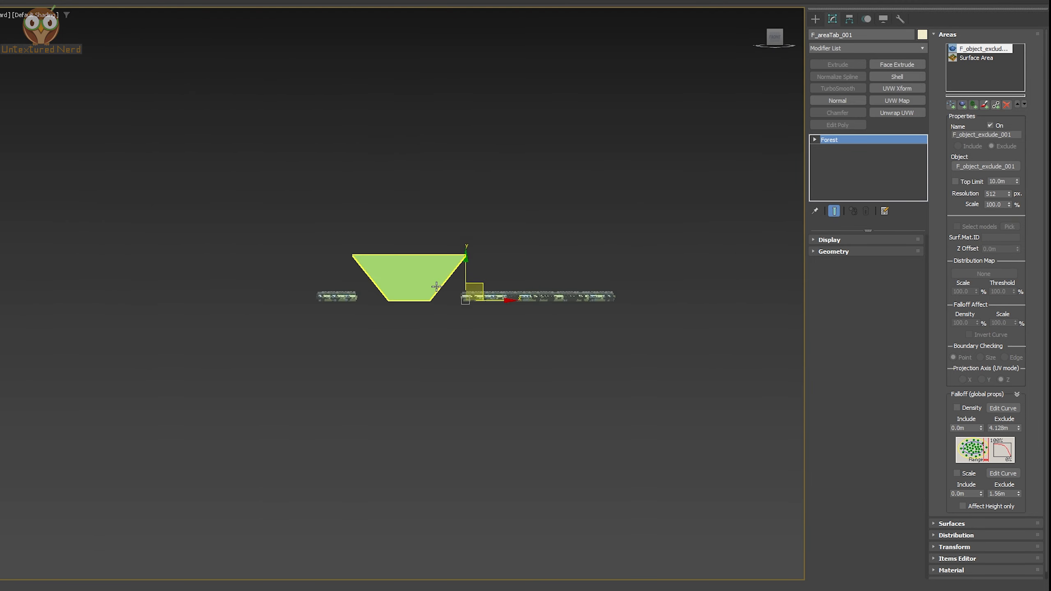
pyautogui.scroll(2, 451, 316)
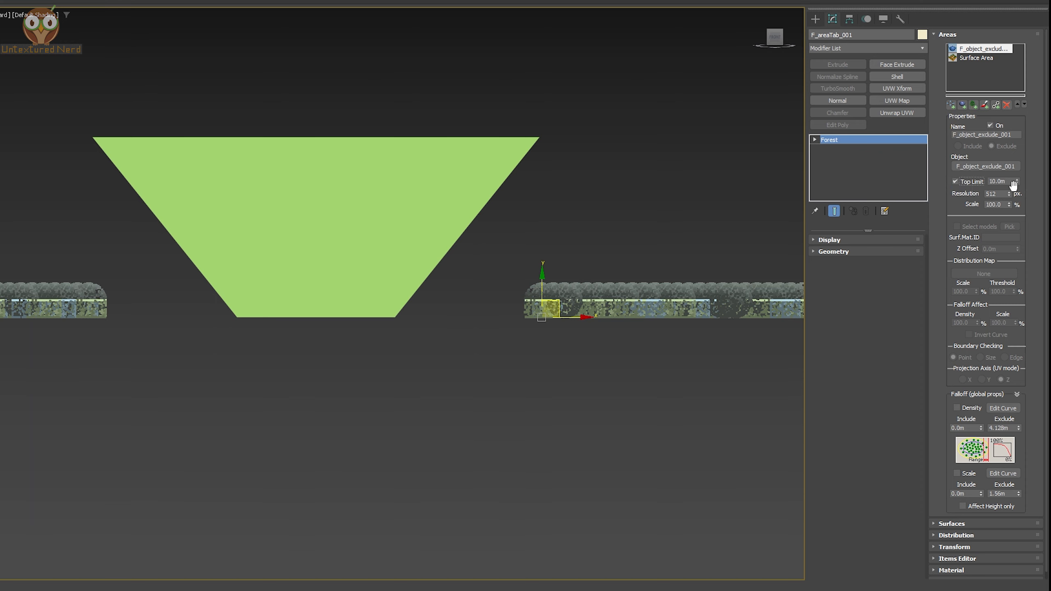
# Enable the object area's Top Limit, lower it to about 2.59 m, then switch Top Limit off again
pyautogui.moveTo(1018, 183); pyautogui.dragTo(1015, 216)
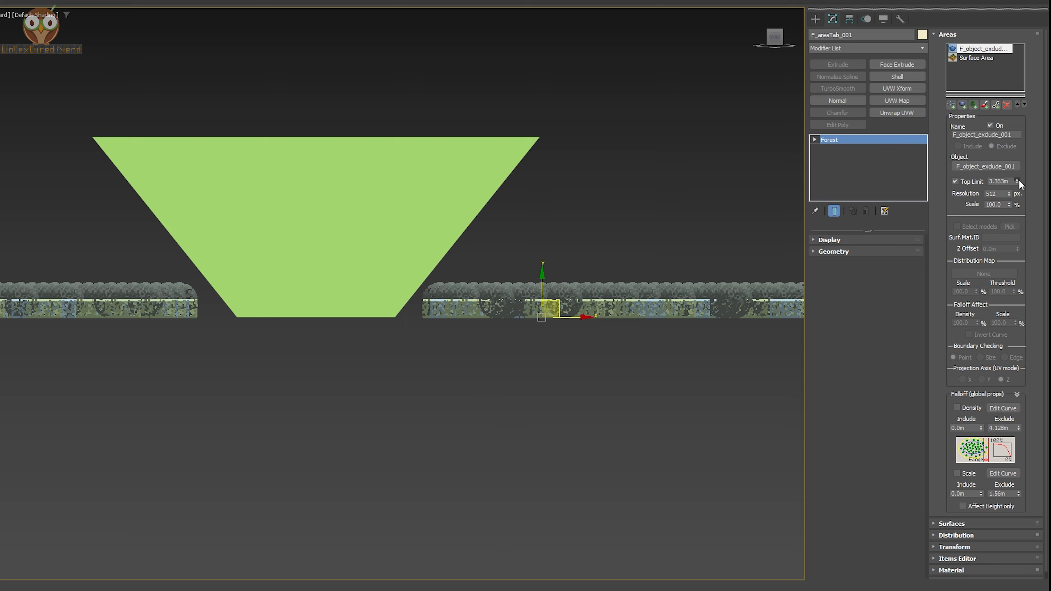
pyautogui.moveTo(1017, 183); pyautogui.dragTo(1020, 186)
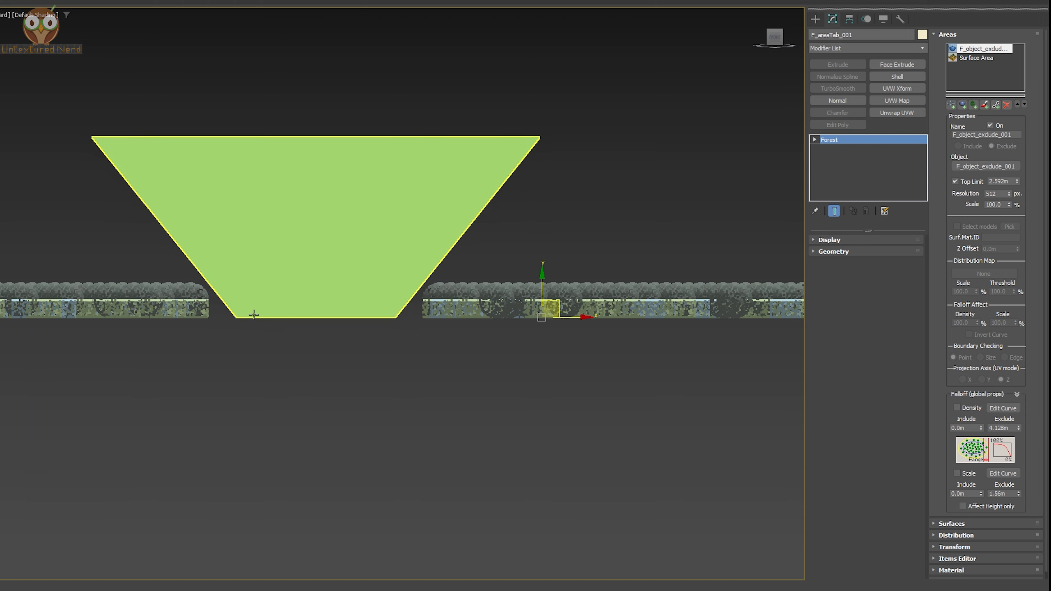
pyautogui.click(969, 182)
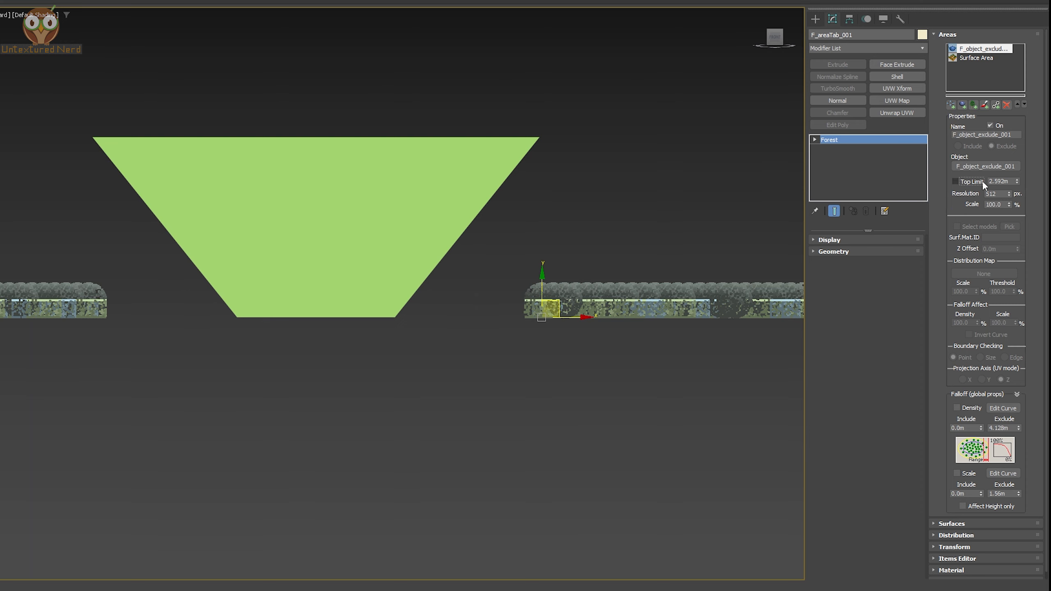
# Enable Density falloff for the object area and raise its exclude distance to about 7.7 m
pyautogui.click(968, 406)
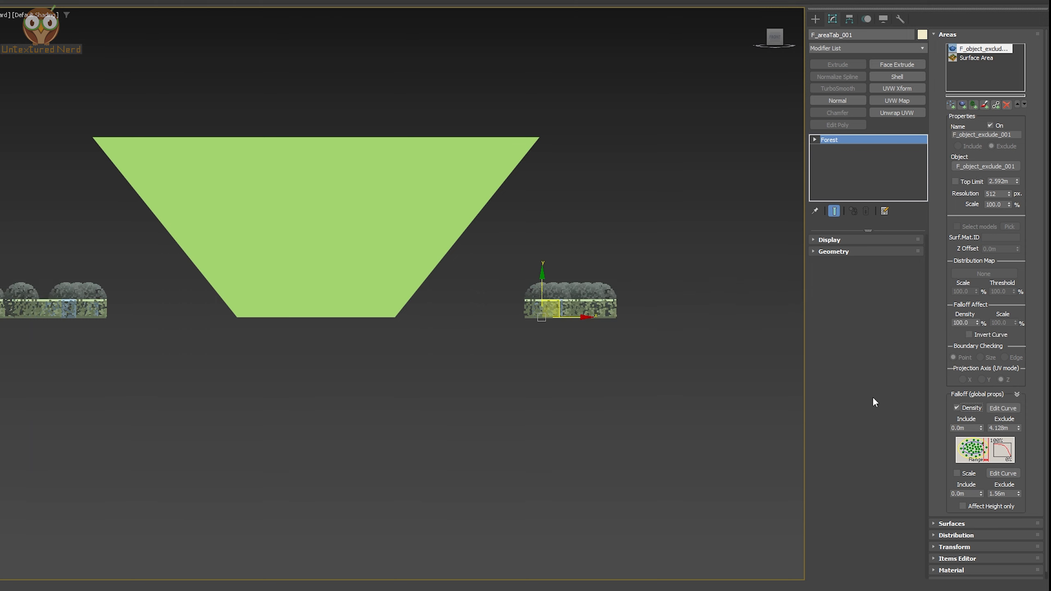
pyautogui.moveTo(1019, 429); pyautogui.dragTo(1007, 374)
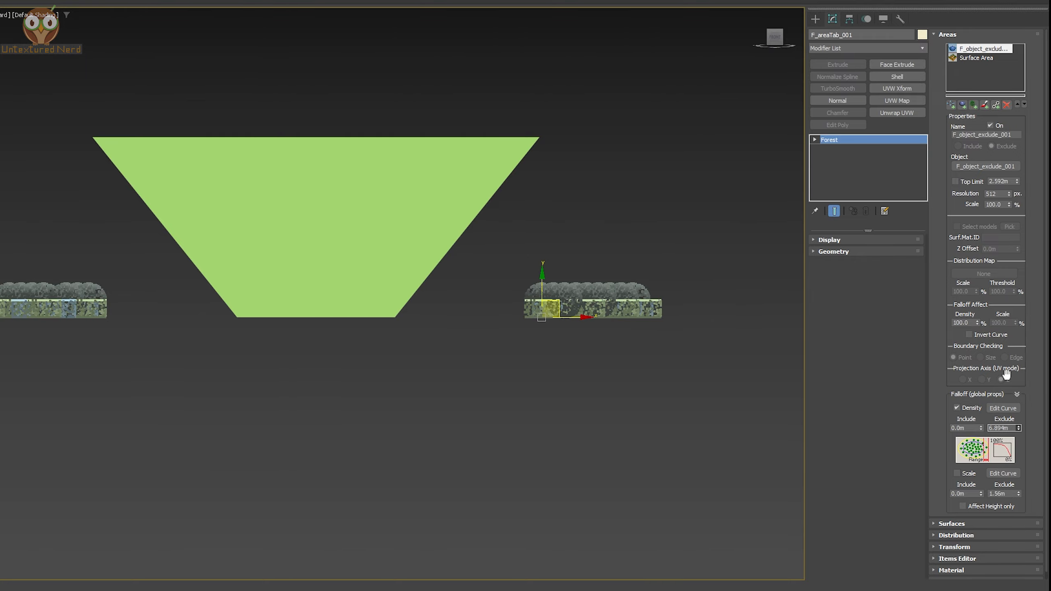
pyautogui.keyDown('alt'); pyautogui.moveTo(609, 203); pyautogui.dragTo(606, 256, button='middle'); pyautogui.keyUp('alt')
pyautogui.scroll(-2, 606, 256)
pyautogui.scroll(-2, 598, 340)
pyautogui.moveTo(598, 339); pyautogui.dragTo(516, 332, button='middle')
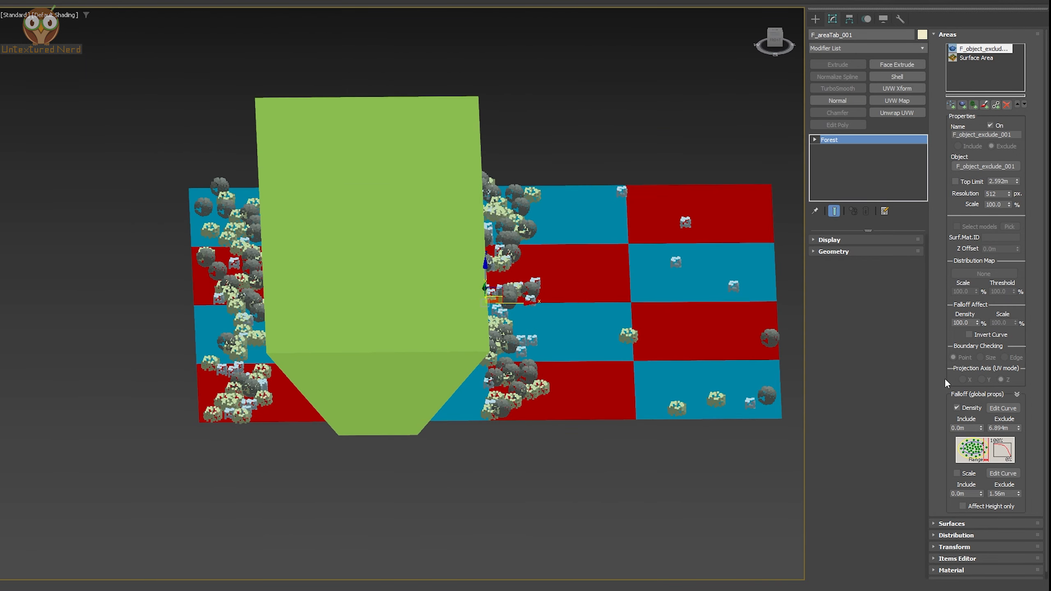
pyautogui.moveTo(1018, 428); pyautogui.dragTo(1008, 364)
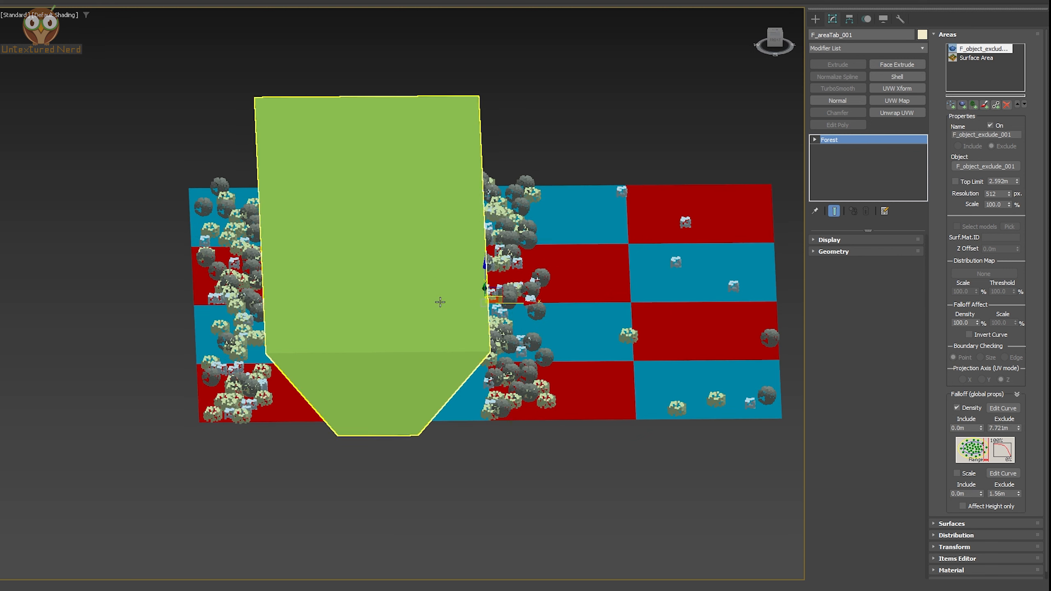
pyautogui.moveTo(1019, 429); pyautogui.dragTo(1017, 358)
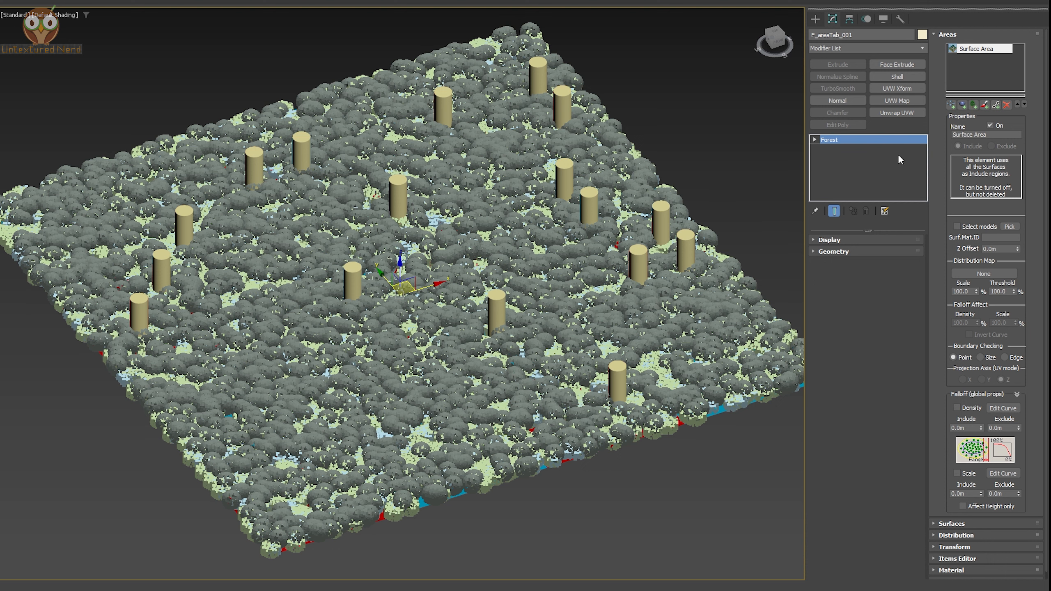
# Add a Forest area that picks the cylinder forest and raise its scale to about 508%
pyautogui.click(974, 106)
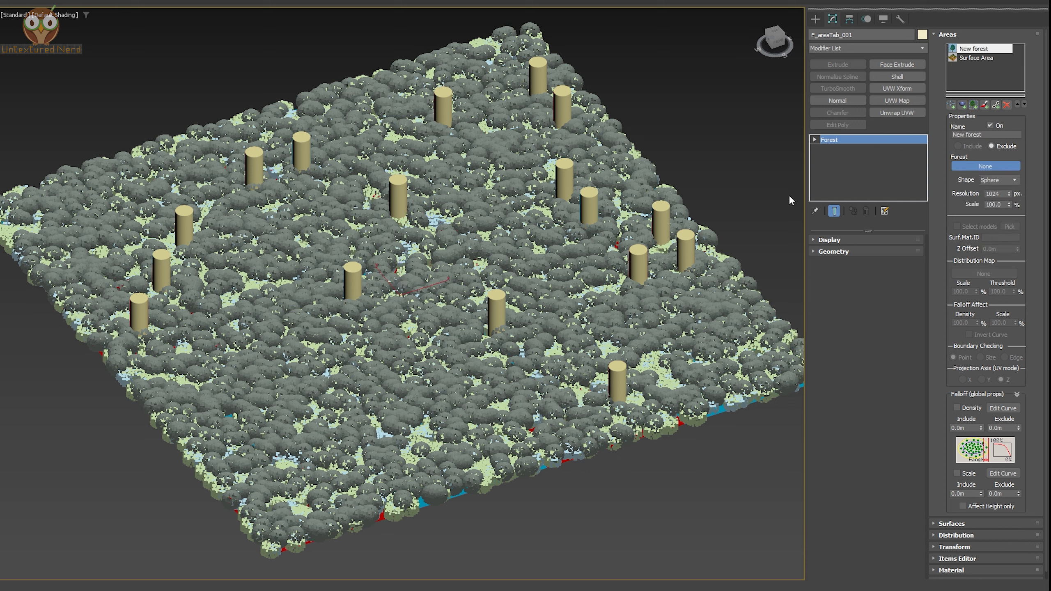
pyautogui.click(660, 214)
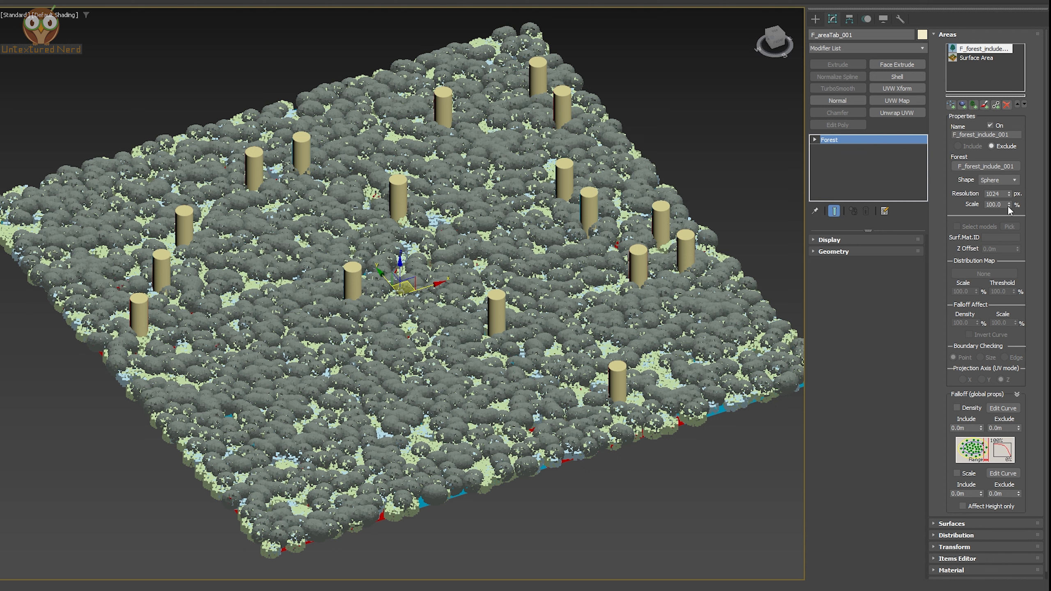
pyautogui.moveTo(1009, 205); pyautogui.dragTo(1010, 13)
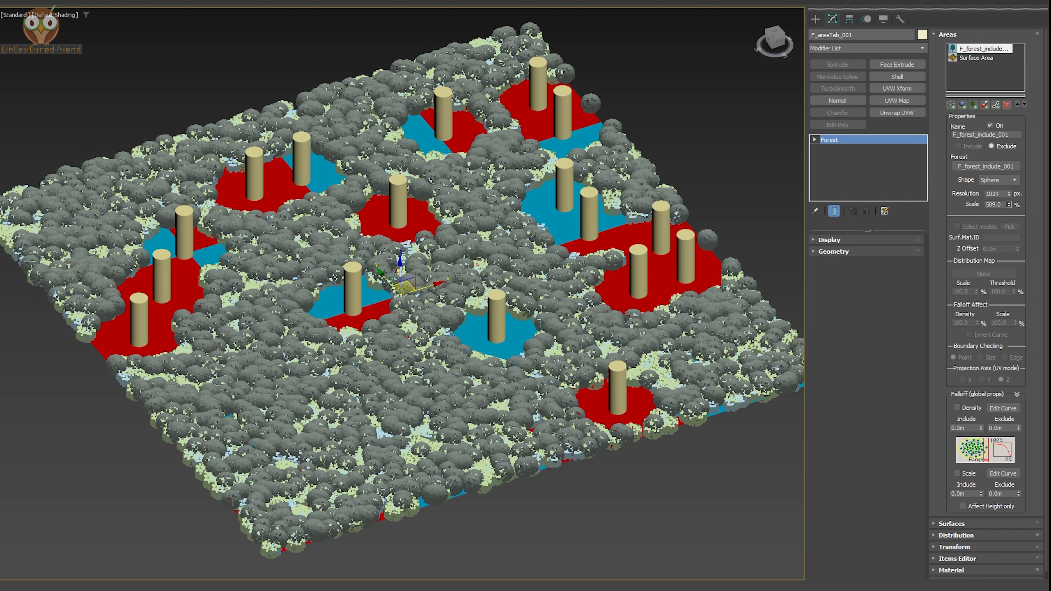
pyautogui.moveTo(1010, 0); pyautogui.dragTo(1011, 5)
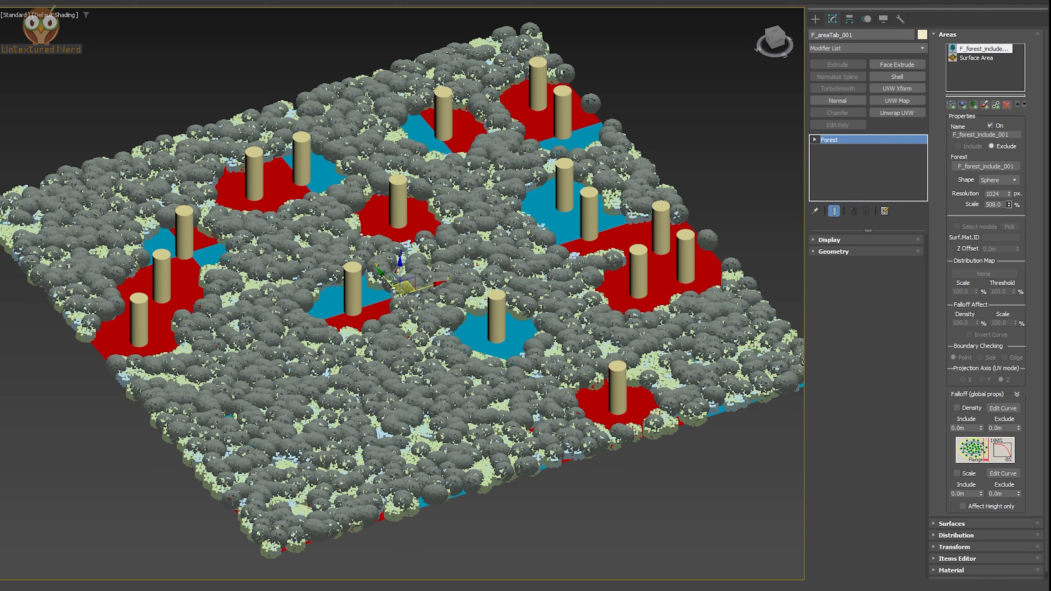
# Reset the forest area's scale to 100%
pyautogui.doubleClick(997, 204)
pyautogui.write('100')
pyautogui.press('Return')
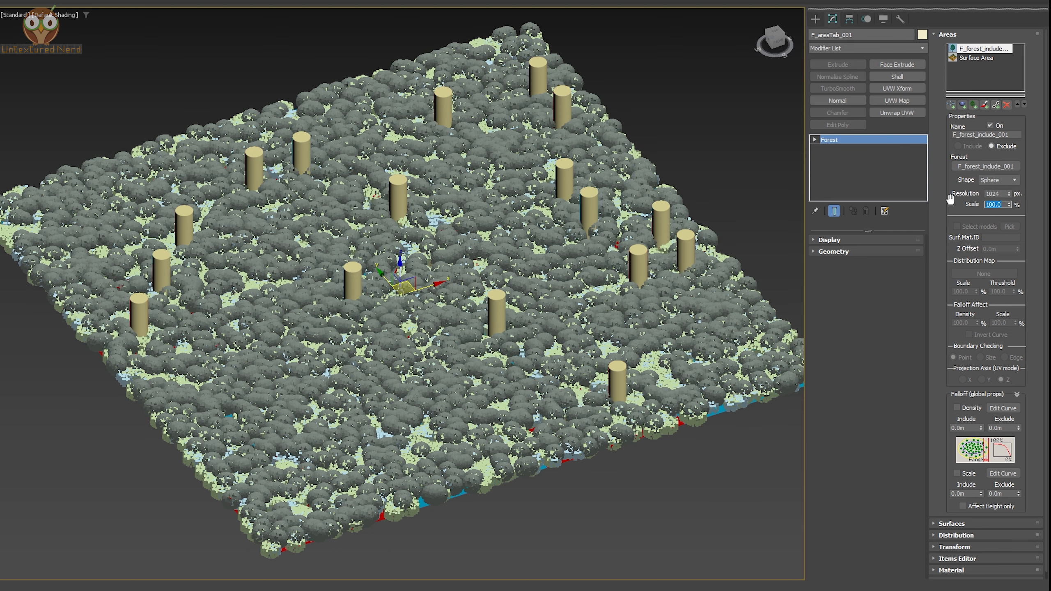
# Enable Density falloff for the forest area and increase its exclude distance
pyautogui.click(969, 408)
pyautogui.moveTo(1019, 428); pyautogui.dragTo(1028, 218)
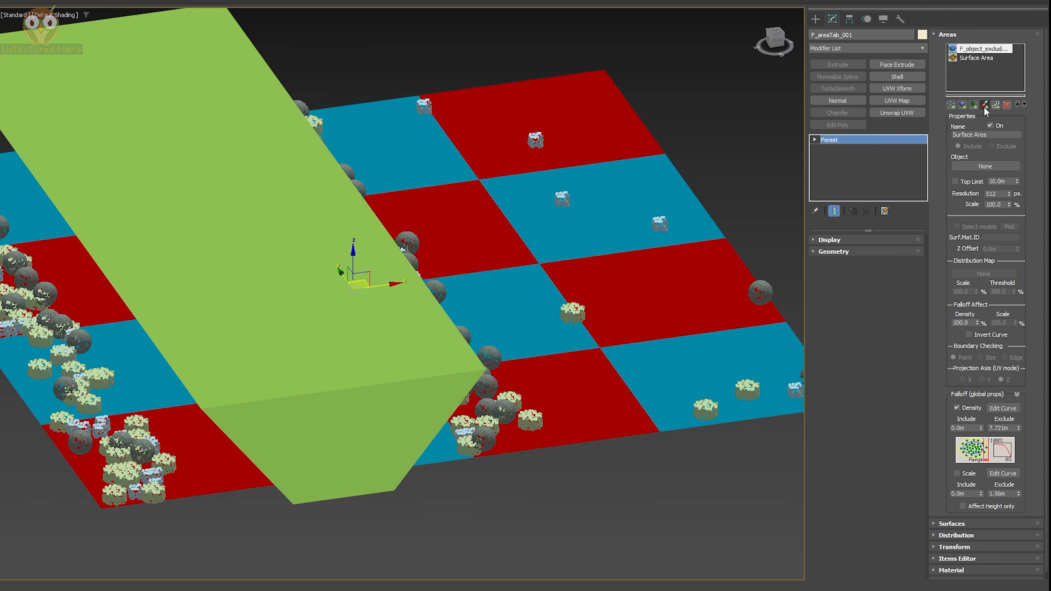
# Delete the extra area and switch off the Surface Area
pyautogui.click(1007, 104)
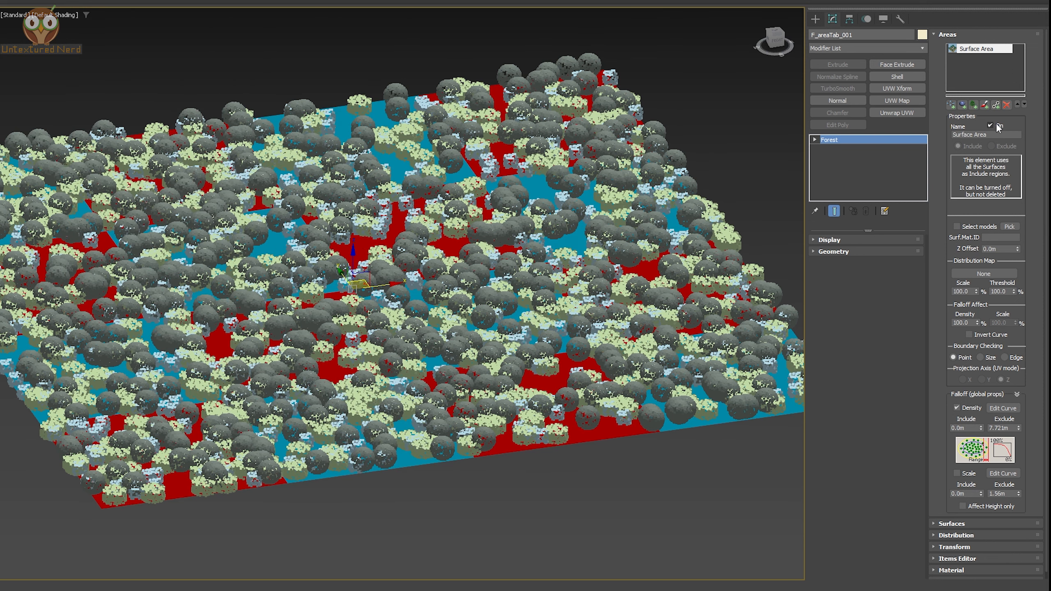
pyautogui.click(991, 126)
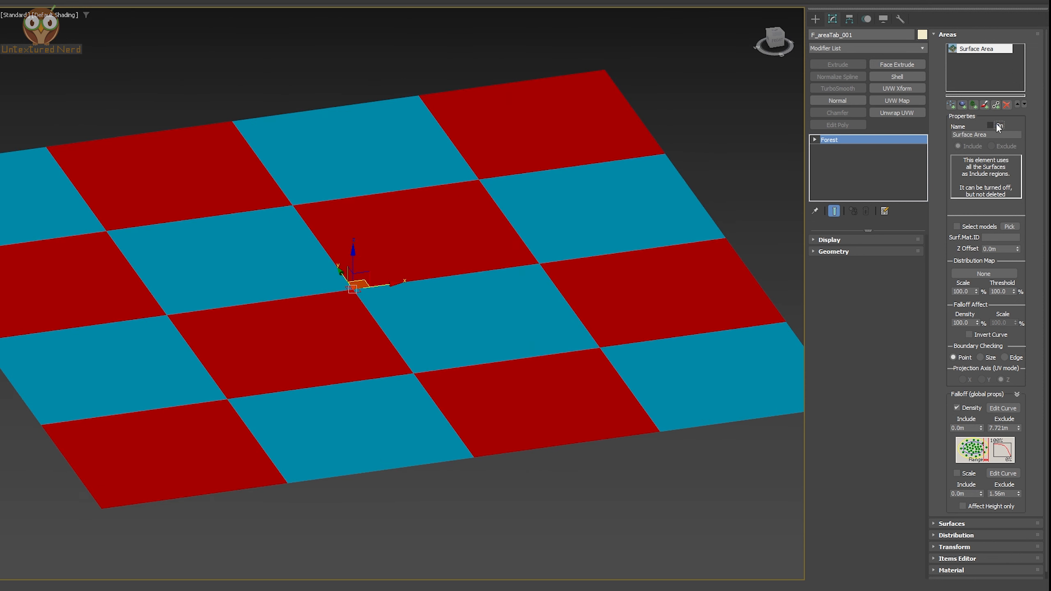
# Add a Paint area and brush an include region across the middle of the checkered plane
pyautogui.click(985, 105)
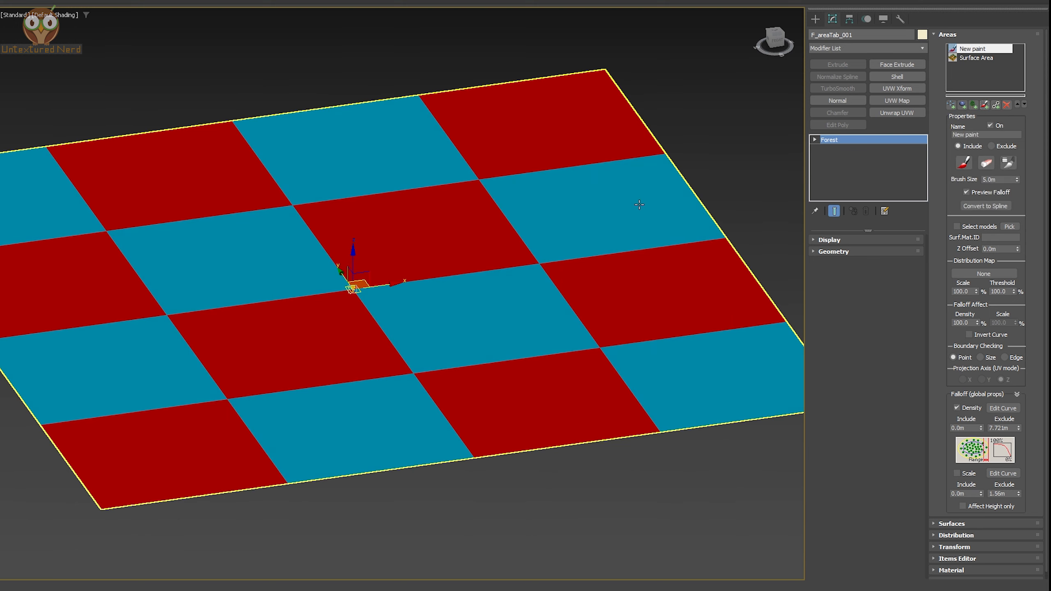
pyautogui.keyDown('alt'); pyautogui.moveTo(539, 204); pyautogui.dragTo(521, 232, button='middle'); pyautogui.keyUp('alt')
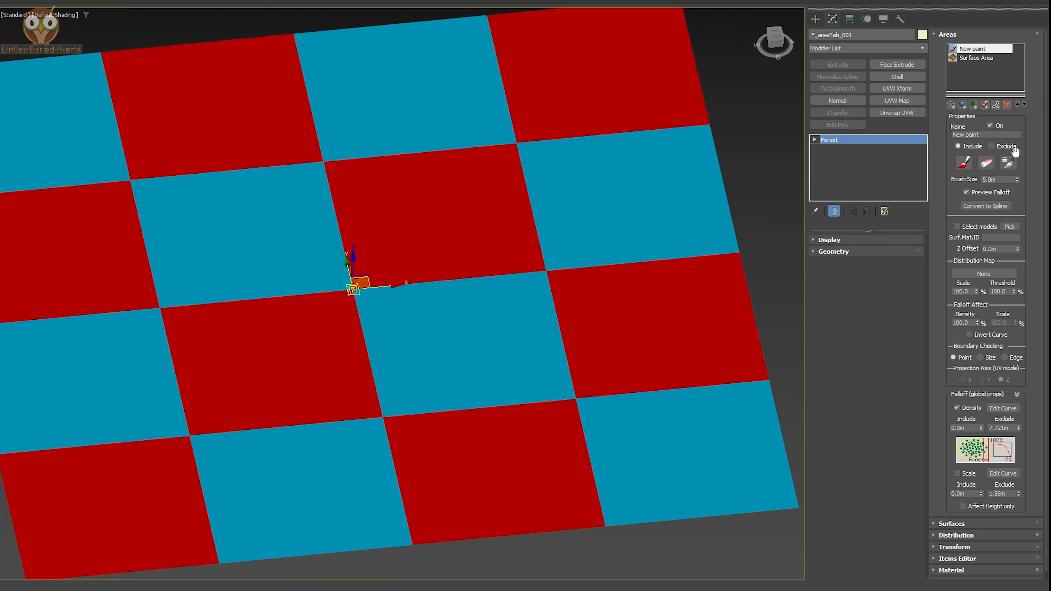
pyautogui.click(967, 162)
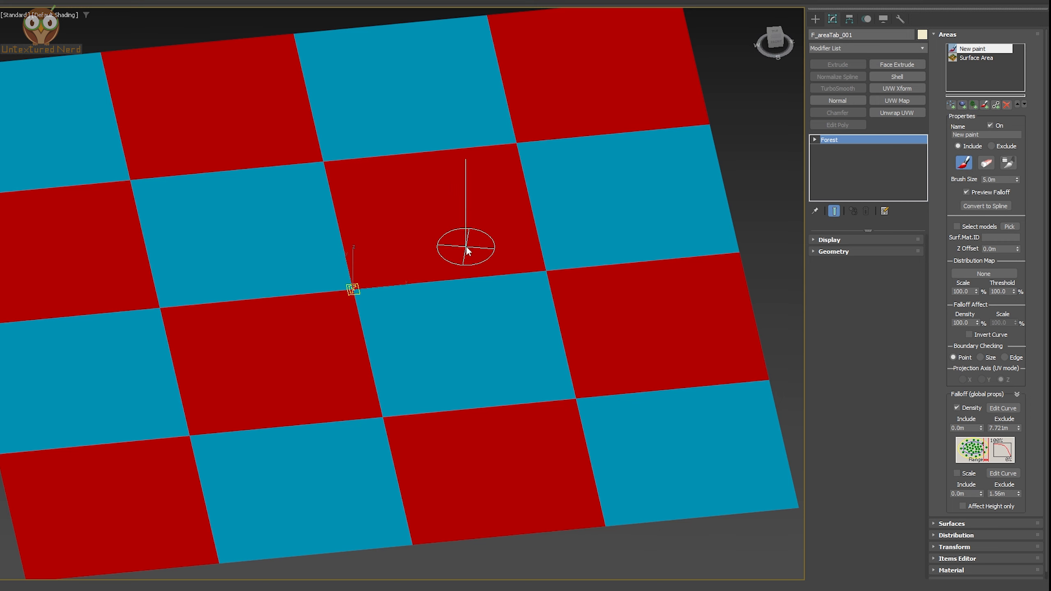
pyautogui.moveTo(437, 265)
pyautogui.mouseDown()
pyautogui.moveTo(401, 282)
pyautogui.moveTo(217, 248)
pyautogui.moveTo(317, 269)
pyautogui.moveTo(305, 307)
pyautogui.moveTo(386, 276)
pyautogui.moveTo(365, 251)
pyautogui.moveTo(425, 218)
pyautogui.moveTo(415, 315)
pyautogui.moveTo(565, 258)
pyautogui.moveTo(548, 275)
pyautogui.mouseUp()
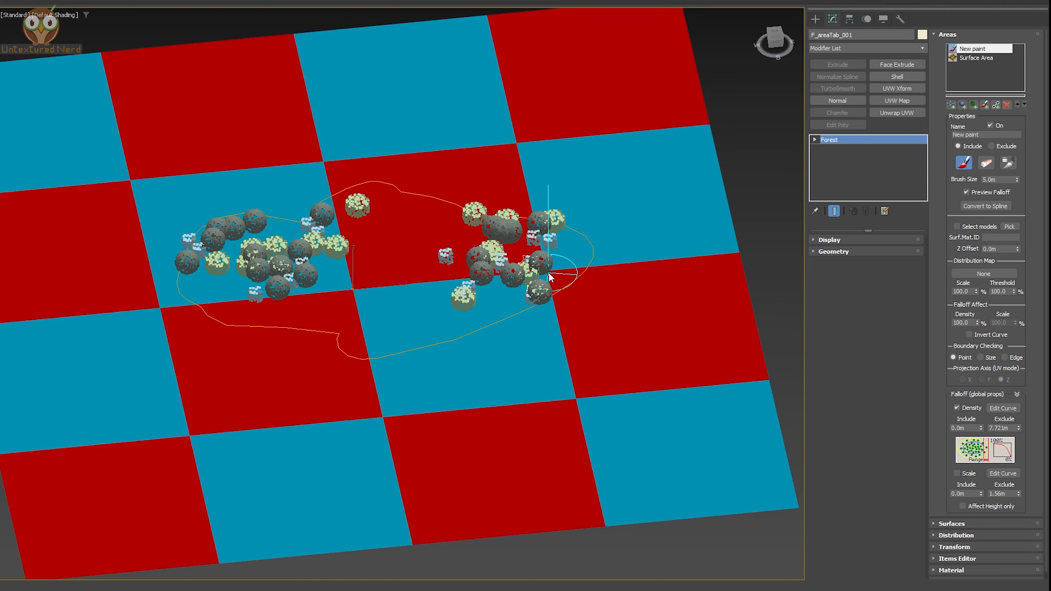
pyautogui.moveTo(549, 274)
pyautogui.keyDown('alt'); pyautogui.mouseDown(button='middle')
pyautogui.moveTo(538, 271)
pyautogui.moveTo(563, 277)
pyautogui.moveTo(554, 282)
pyautogui.mouseUp(button='middle'); pyautogui.keyUp('alt')
pyautogui.scroll(-3, 437, 265)
pyautogui.keyDown('alt'); pyautogui.moveTo(436, 264); pyautogui.dragTo(447, 242, button='middle'); pyautogui.keyUp('alt')
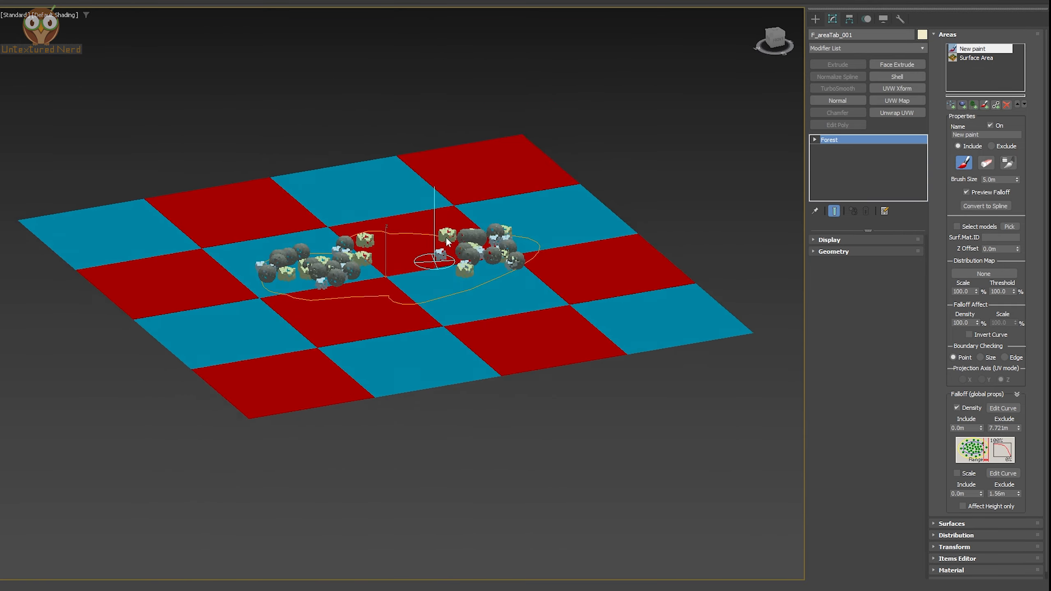
pyautogui.scroll(3, 447, 242)
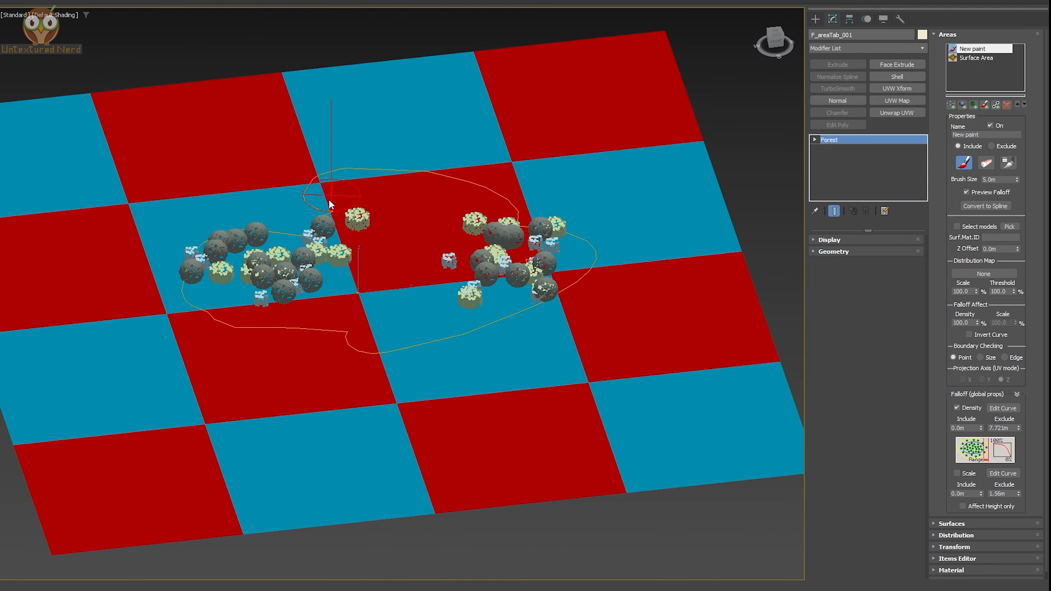
pyautogui.moveTo(329, 201); pyautogui.dragTo(248, 204)
pyautogui.keyDown('alt'); pyautogui.moveTo(459, 236); pyautogui.dragTo(456, 247, button='middle'); pyautogui.keyUp('alt')
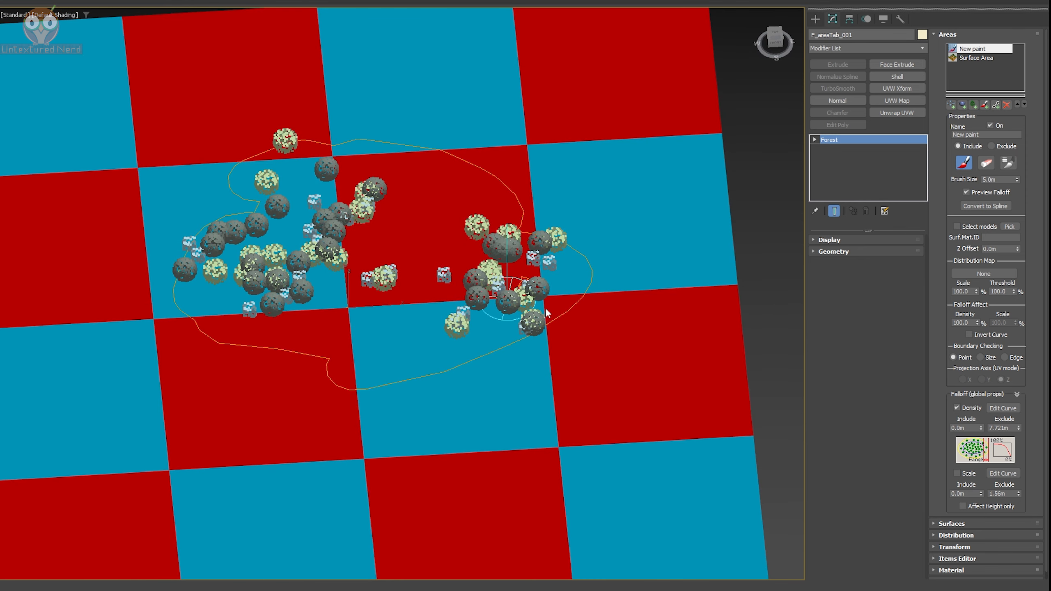
# Turn off Density falloff and extend the painted include region with more brush strokes
pyautogui.click(971, 408)
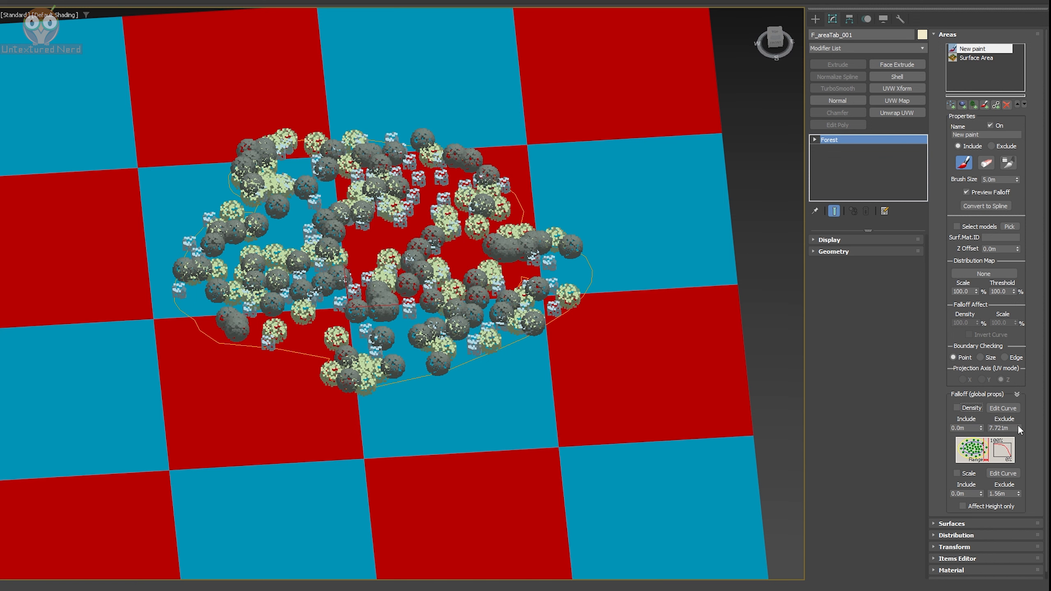
pyautogui.moveTo(506, 256)
pyautogui.mouseDown()
pyautogui.moveTo(514, 251)
pyautogui.moveTo(479, 165)
pyautogui.moveTo(257, 137)
pyautogui.moveTo(187, 207)
pyautogui.moveTo(215, 141)
pyautogui.moveTo(229, 304)
pyautogui.moveTo(310, 366)
pyautogui.moveTo(215, 380)
pyautogui.mouseUp()
pyautogui.keyDown('alt'); pyautogui.moveTo(244, 360); pyautogui.dragTo(281, 385, button='middle'); pyautogui.keyUp('alt')
pyautogui.scroll(-3, 331, 344)
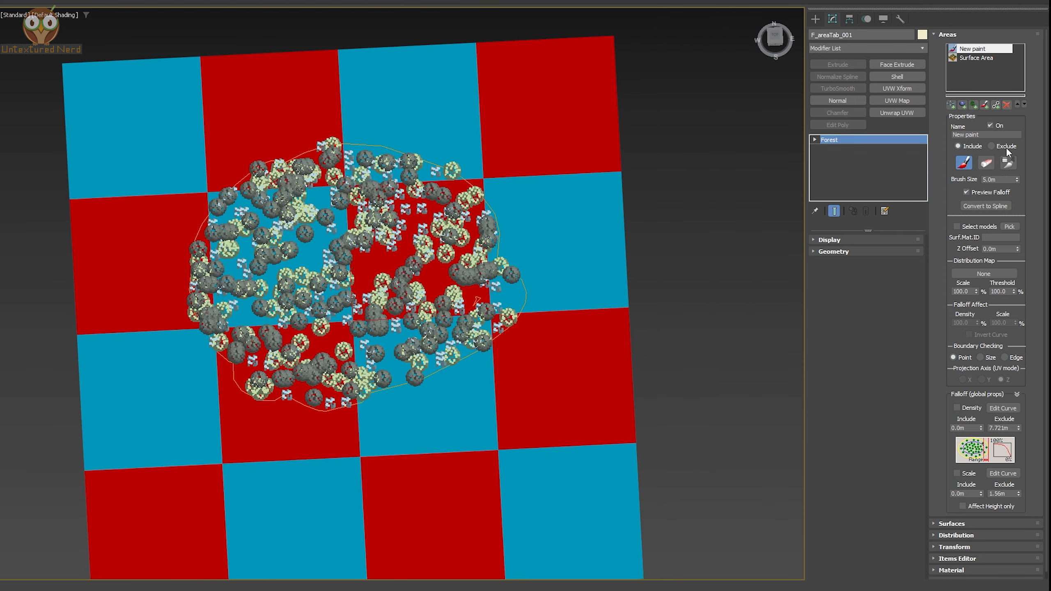
# Erase part of the painted region's right side with the paint eraser
pyautogui.click(987, 164)
pyautogui.moveTo(464, 284)
pyautogui.mouseDown()
pyautogui.moveTo(490, 241)
pyautogui.moveTo(473, 251)
pyautogui.moveTo(451, 230)
pyautogui.mouseUp()
pyautogui.moveTo(404, 163); pyautogui.dragTo(397, 216)
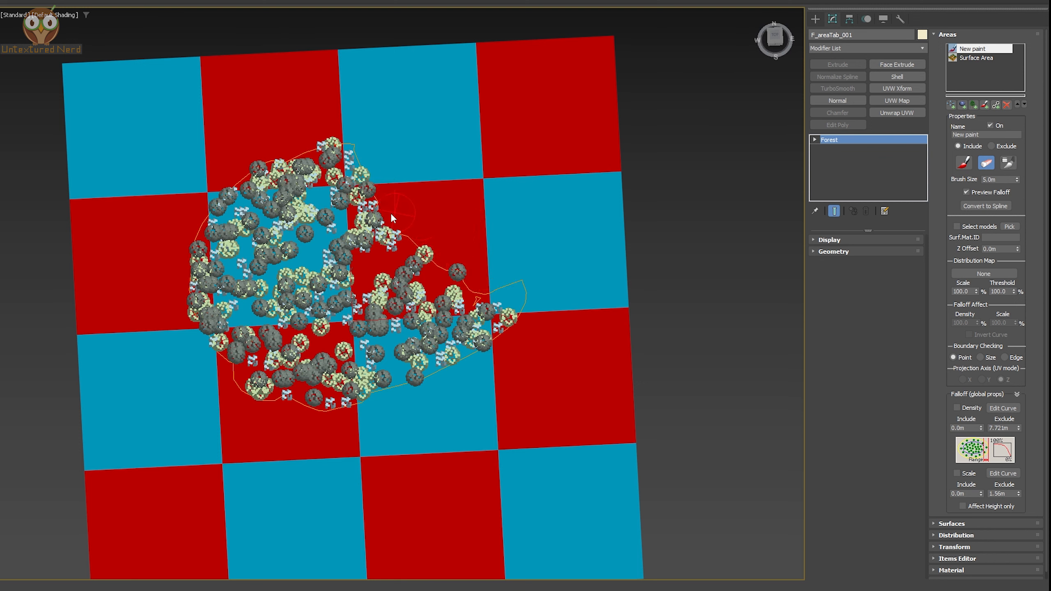
pyautogui.moveTo(432, 259)
pyautogui.mouseDown()
pyautogui.moveTo(517, 292)
pyautogui.moveTo(496, 316)
pyautogui.mouseUp()
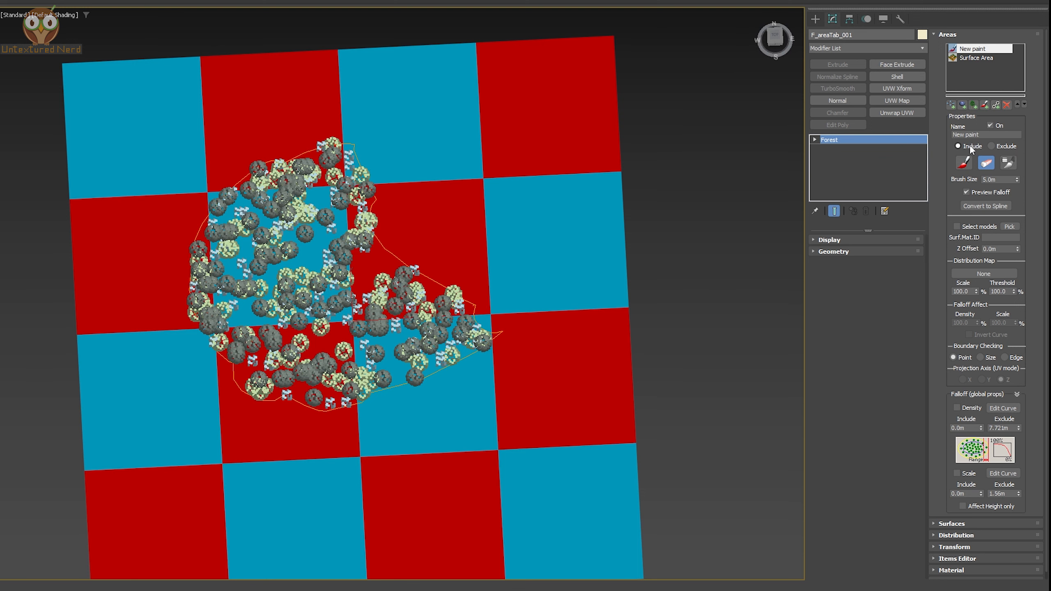
# Add a second Paint area set to Exclude and paint an exclusion region over the trees' right half
pyautogui.click(985, 105)
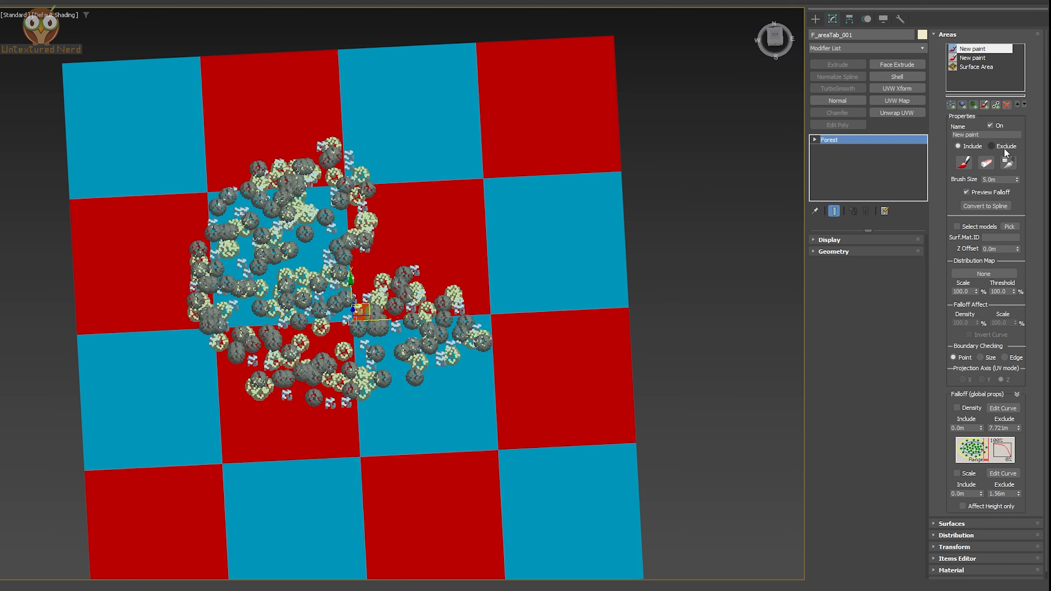
pyautogui.click(992, 147)
pyautogui.click(965, 163)
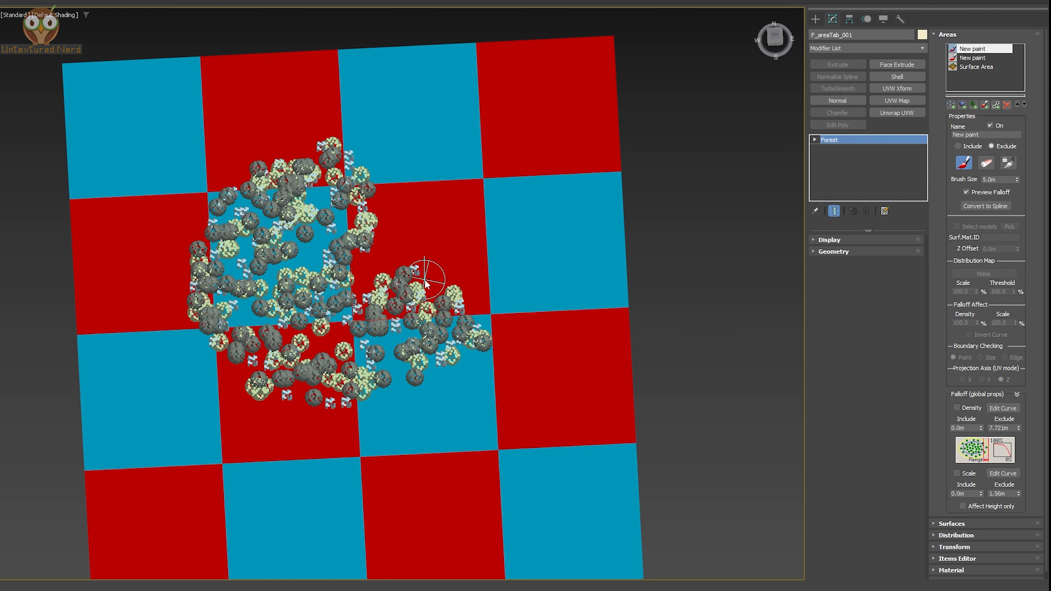
pyautogui.moveTo(426, 283)
pyautogui.mouseDown()
pyautogui.moveTo(455, 348)
pyautogui.moveTo(480, 356)
pyautogui.moveTo(418, 380)
pyautogui.moveTo(381, 352)
pyautogui.moveTo(363, 373)
pyautogui.moveTo(317, 375)
pyautogui.moveTo(344, 335)
pyautogui.moveTo(381, 323)
pyautogui.mouseUp()
pyautogui.keyDown('alt'); pyautogui.moveTo(379, 318); pyautogui.dragTo(380, 326, button='middle'); pyautogui.keyUp('alt')
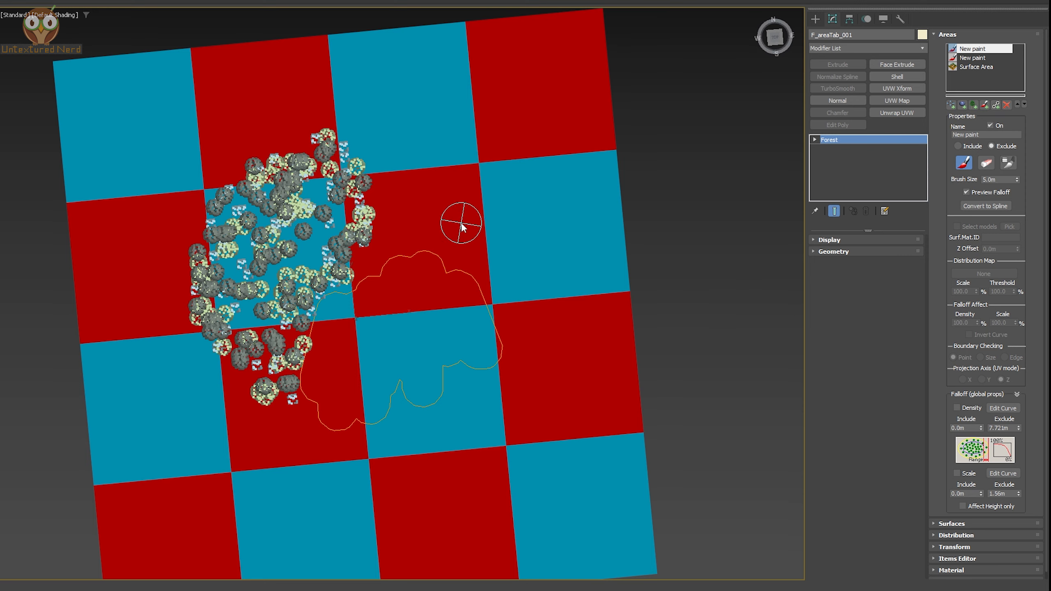
pyautogui.keyDown('alt'); pyautogui.moveTo(522, 348); pyautogui.dragTo(535, 298, button='middle'); pyautogui.keyUp('alt')
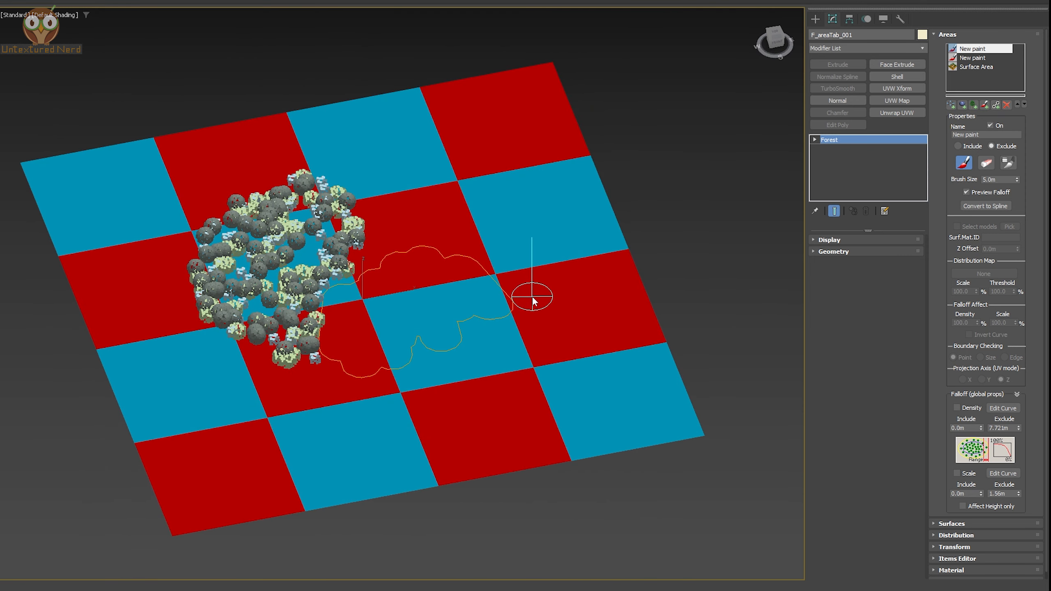